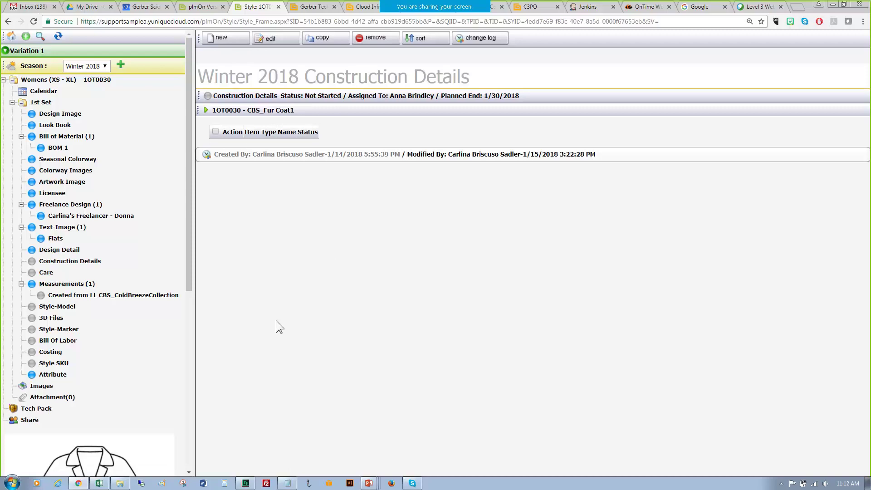
- Add a Construction Details workflow item named "Assembly Instructions - Construction Details" to the style
click(74, 267)
click(223, 42)
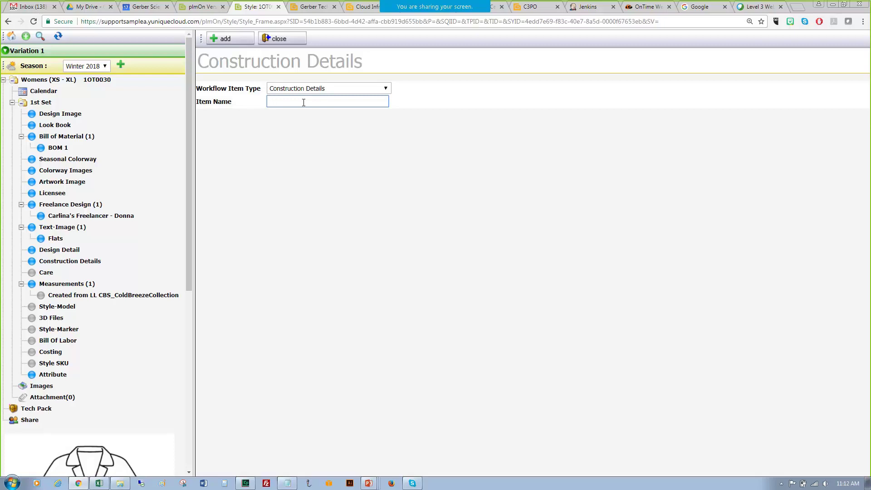
text(Assembly Instructions)
click(239, 40)
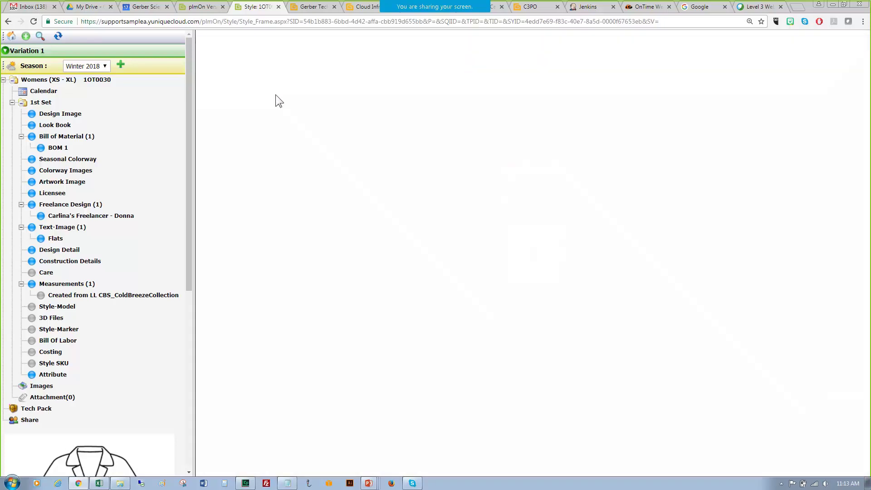
- Add another Construction Details item named "Label Placement - Labeling Requirements"
click(86, 261)
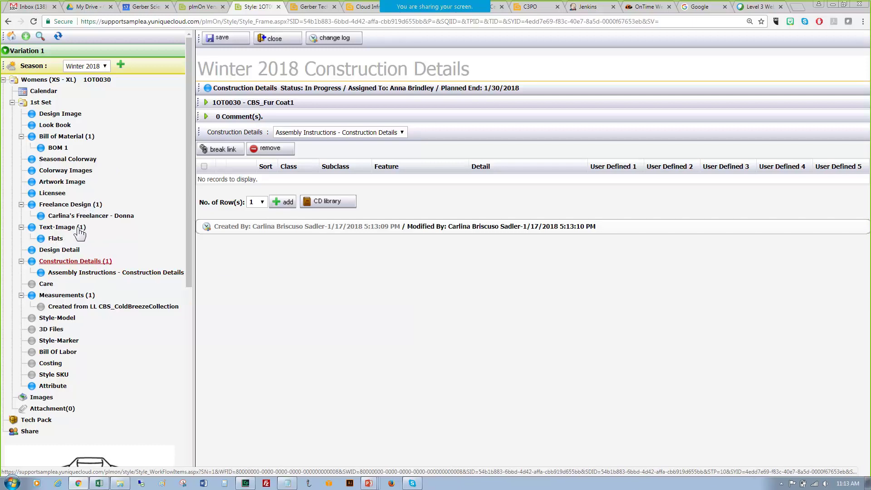
click(74, 262)
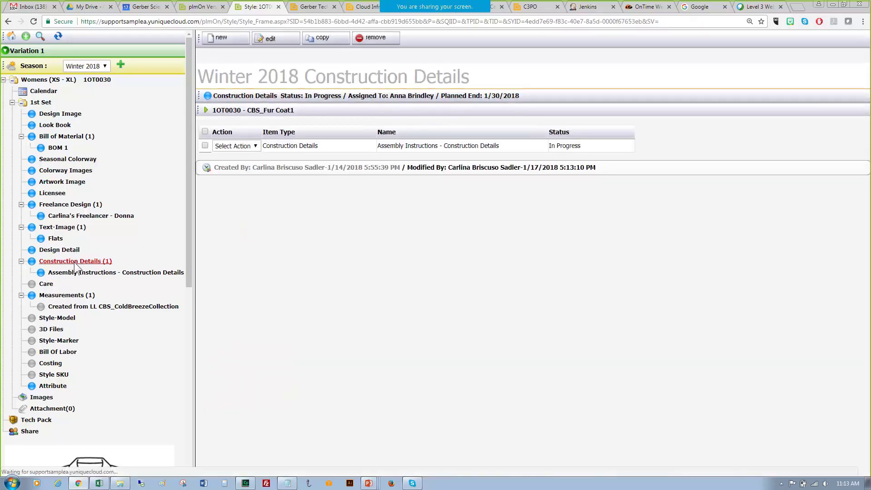
click(224, 39)
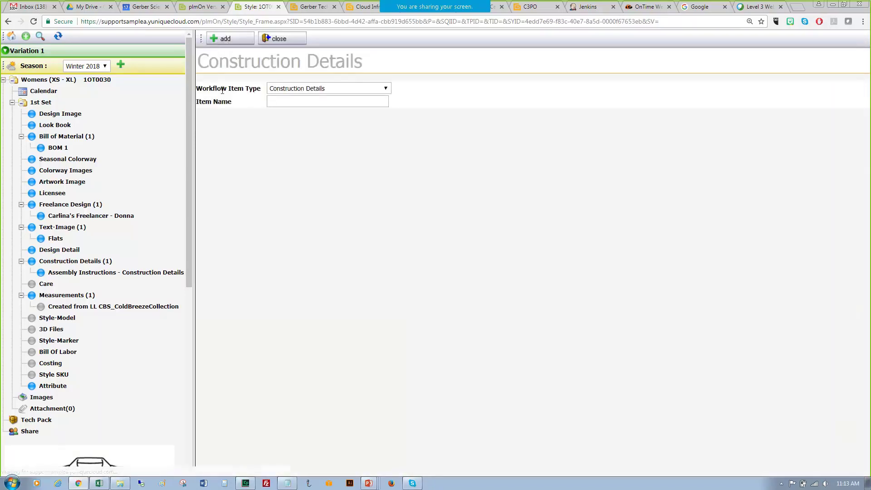
click(284, 102)
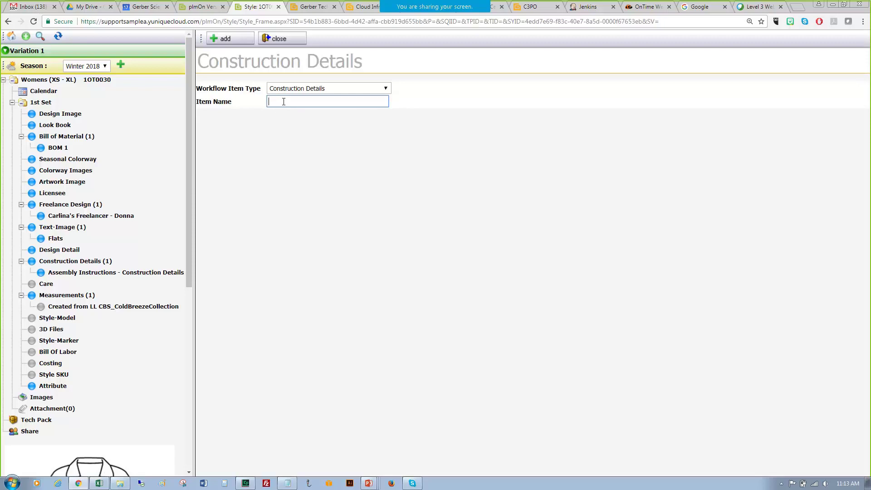
text(Label Placement - Labeling Requirment)
key(BackSpace)
key(BackSpace)
text(ment)
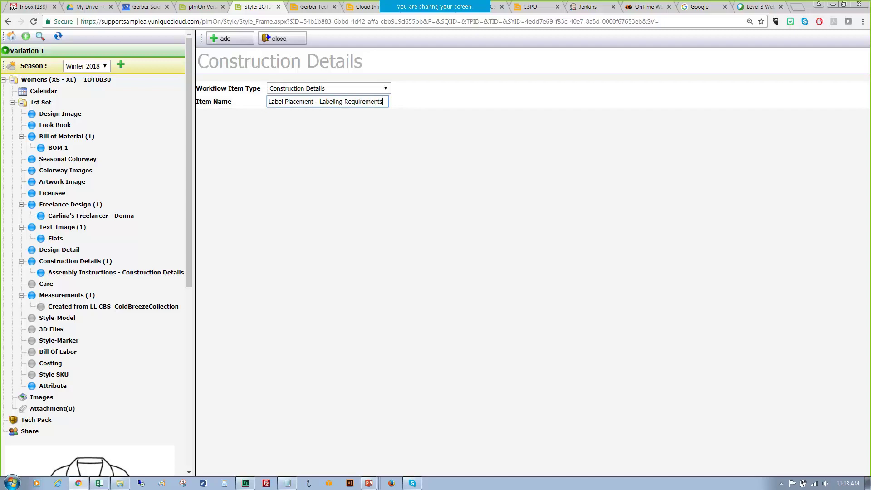
text(s)
click(228, 39)
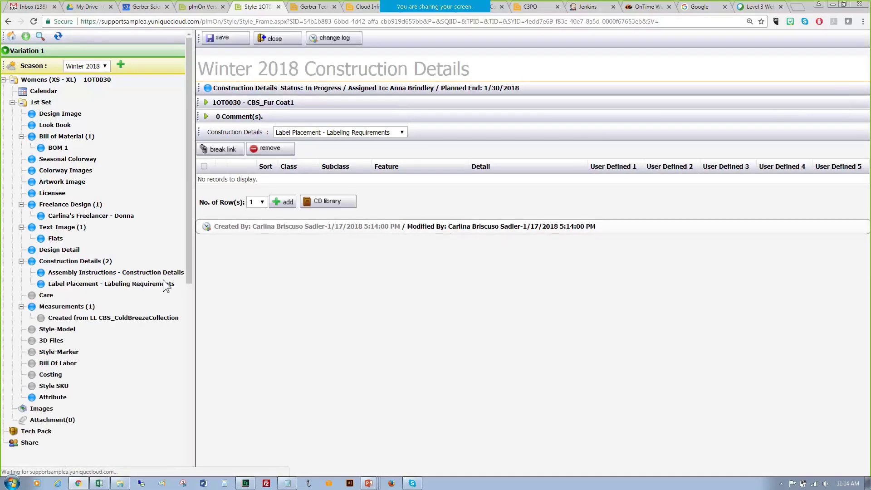
- Add a Construction Details item named "Pressing Instructions" to the style's first set
click(60, 264)
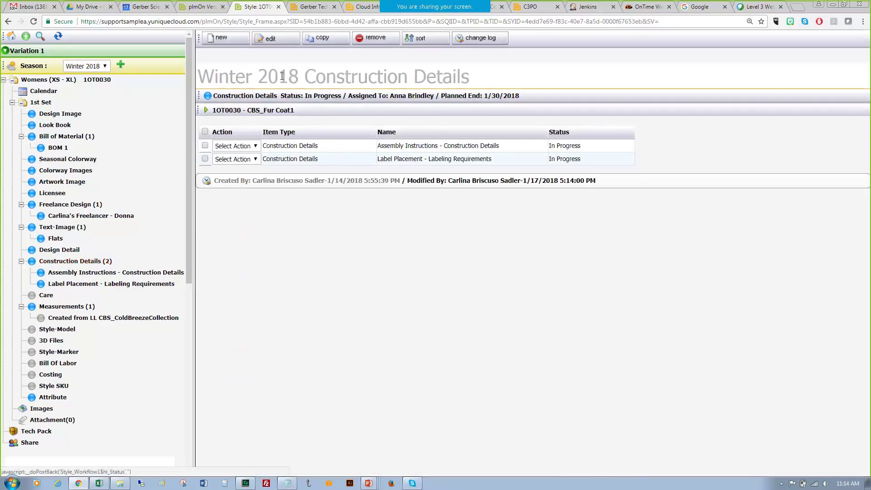
click(239, 39)
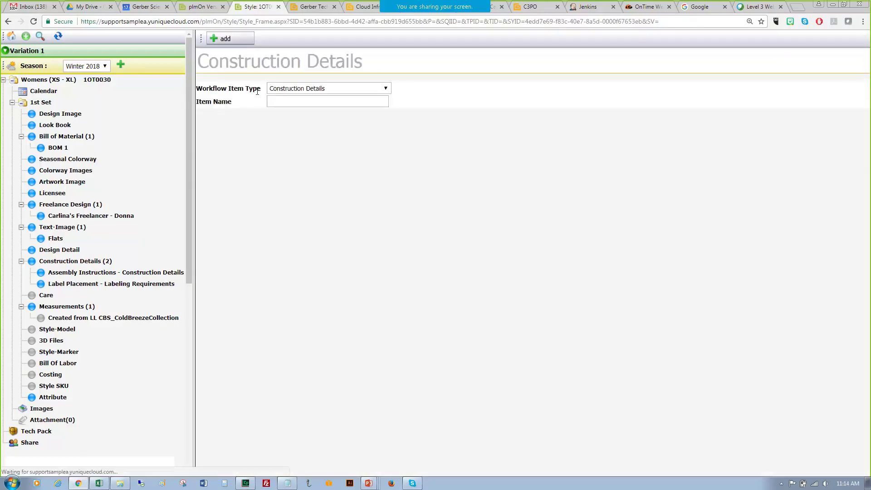
click(297, 106)
text(Press)
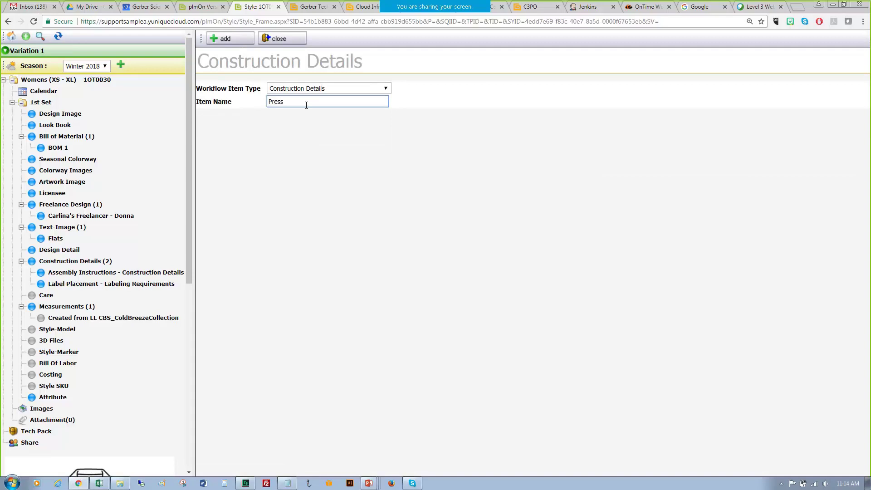
text(ing Instructions)
click(241, 40)
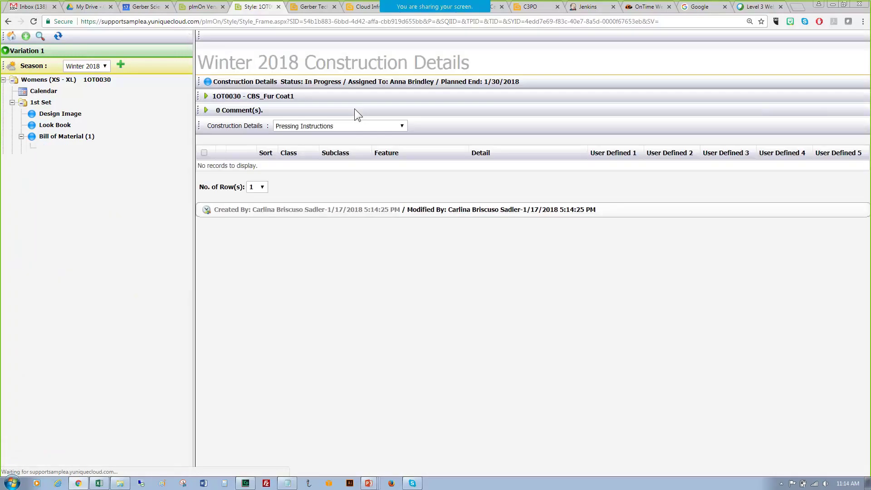
- Add a Construction Details item named "Folding Instructions" to the style's first set
click(62, 264)
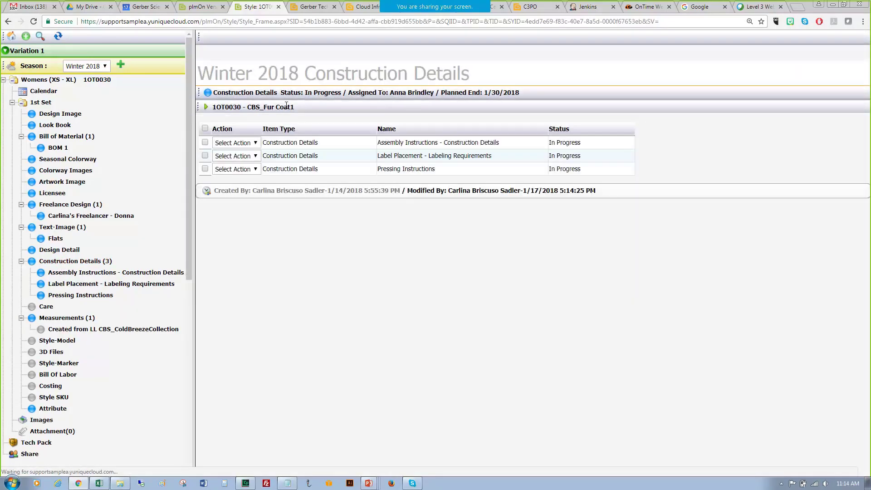
click(231, 39)
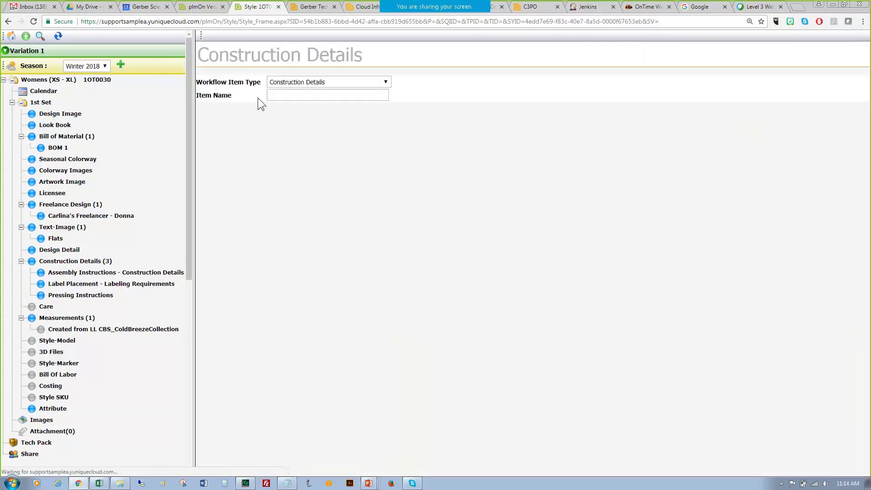
click(277, 107)
text(Folding Instructions)
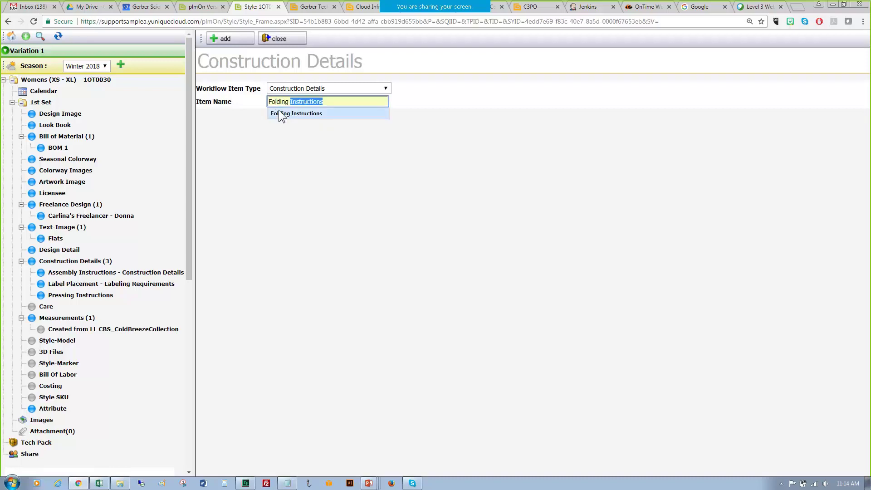
click(279, 114)
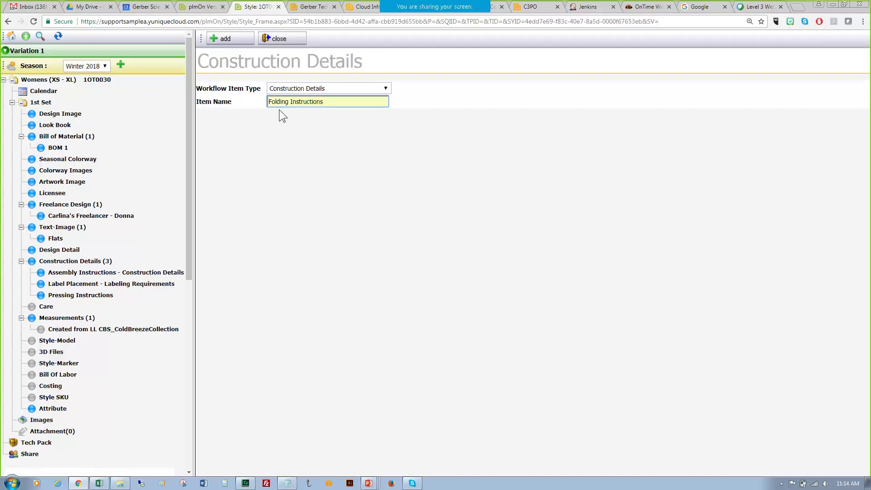
click(222, 39)
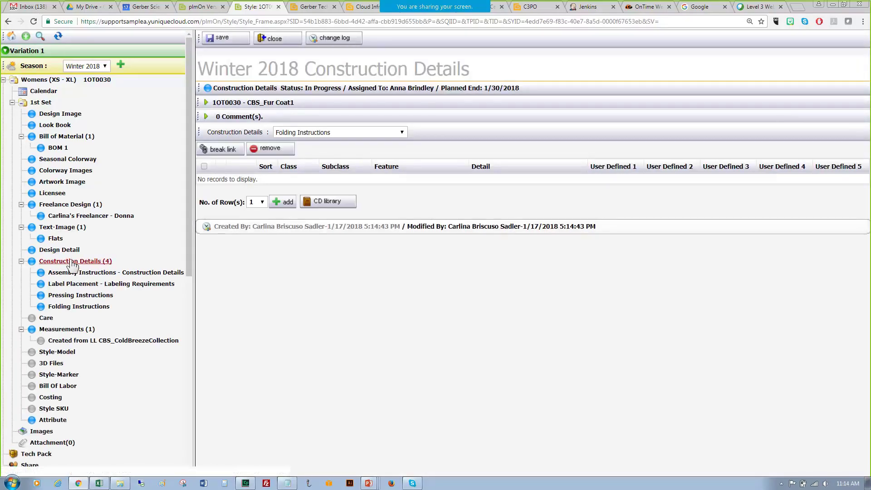
- Add a Construction Details item named "Packing Instructions" to the style's first set
click(70, 261)
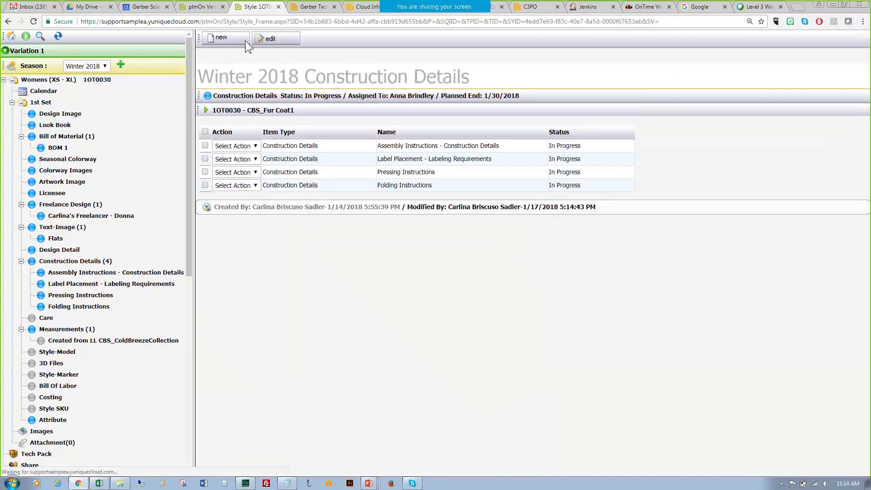
click(236, 37)
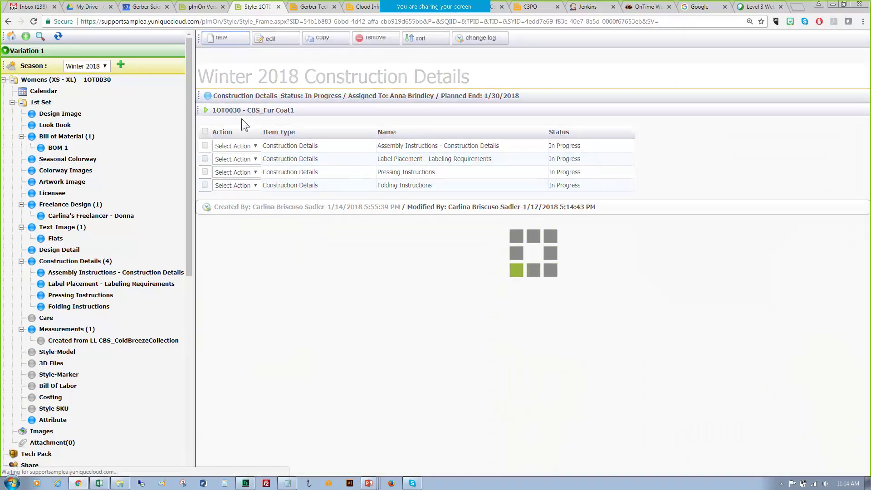
click(283, 104)
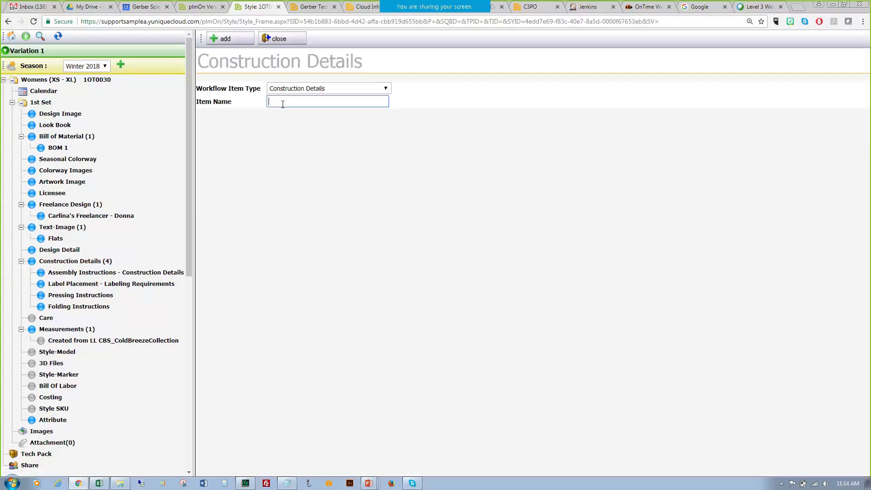
text(Packing Instructions)
click(235, 41)
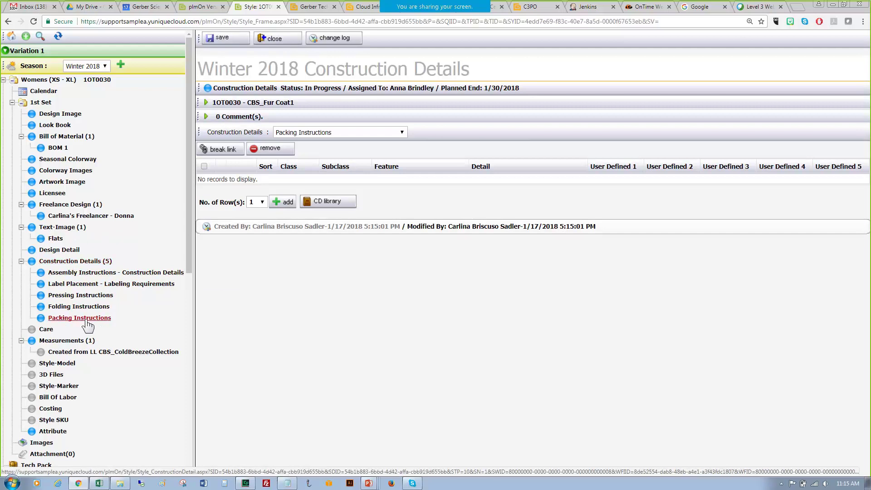
- Open the Assembly Instructions - Construction Details item for editing and add two blank rows
click(82, 274)
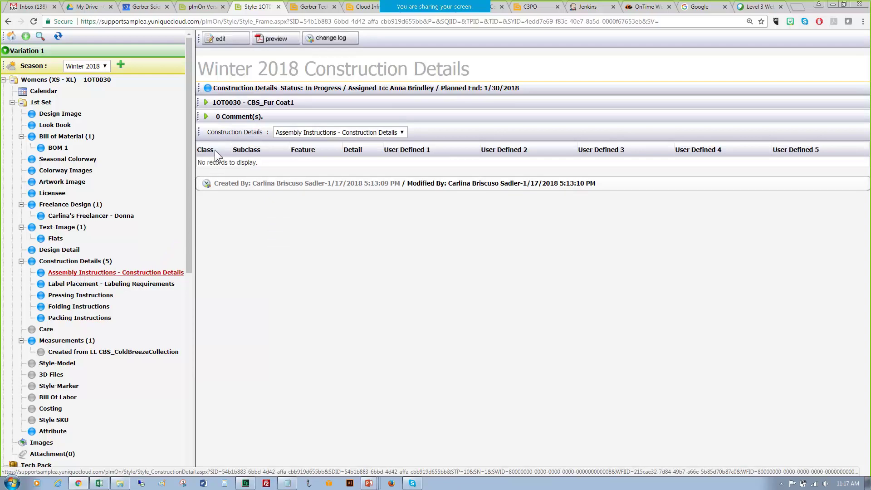
click(226, 40)
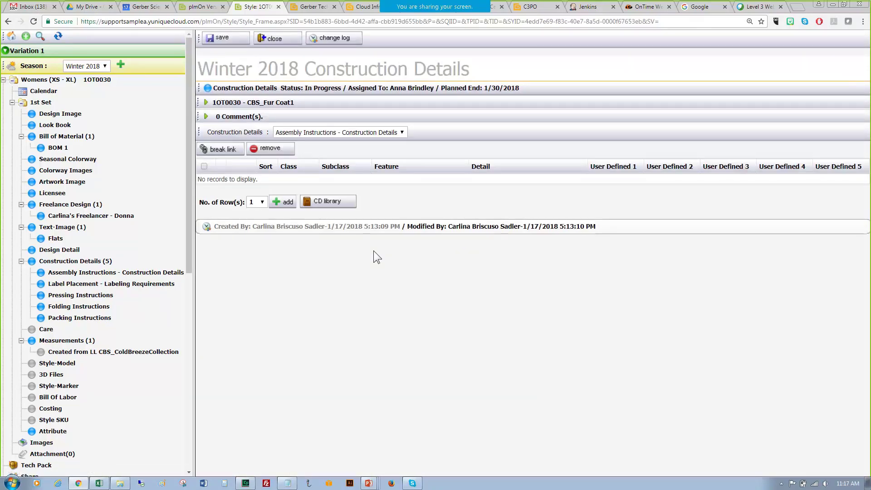
click(264, 202)
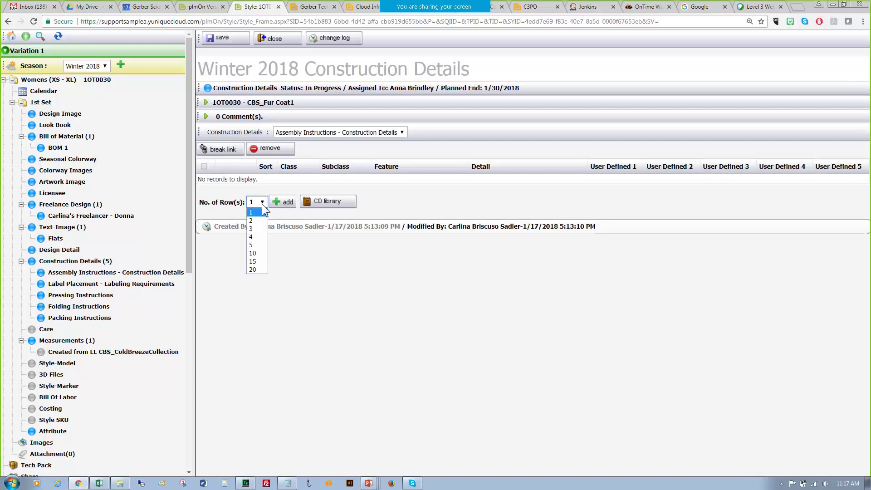
click(257, 221)
click(281, 202)
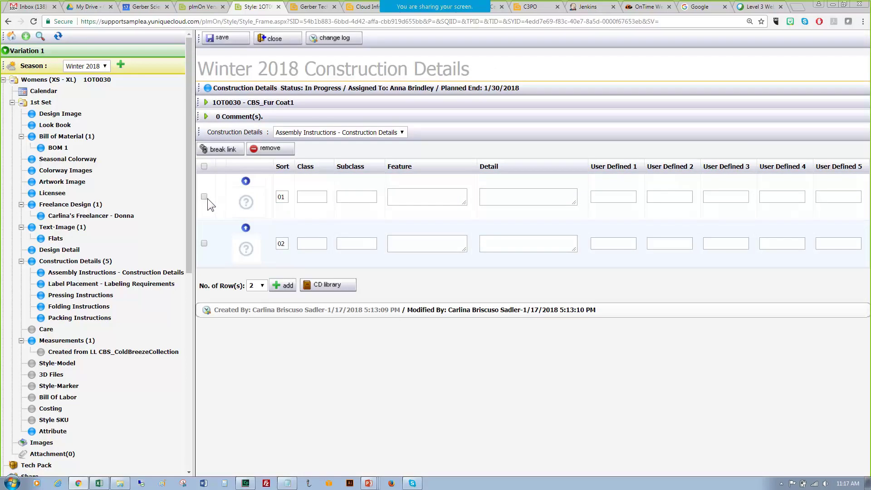
click(207, 198)
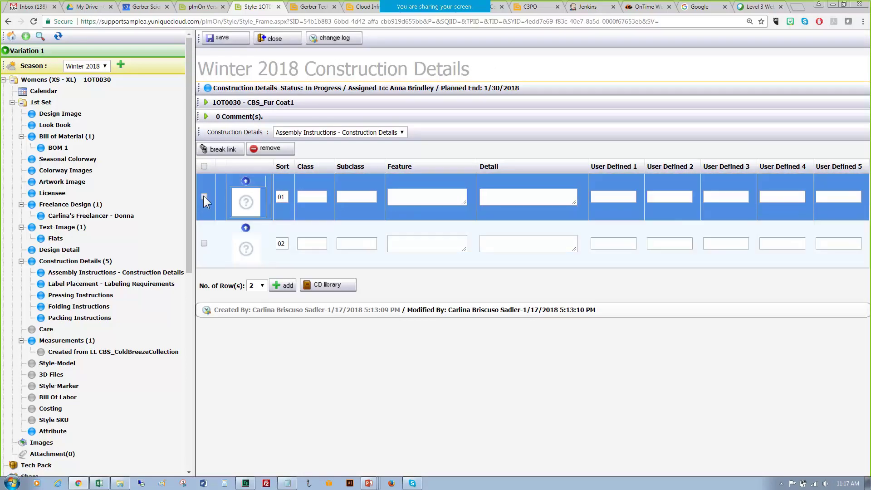
click(204, 197)
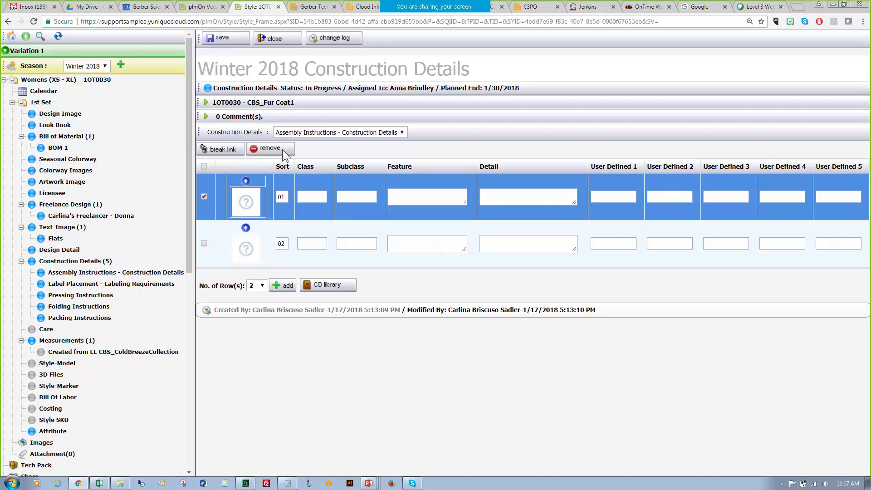
click(204, 196)
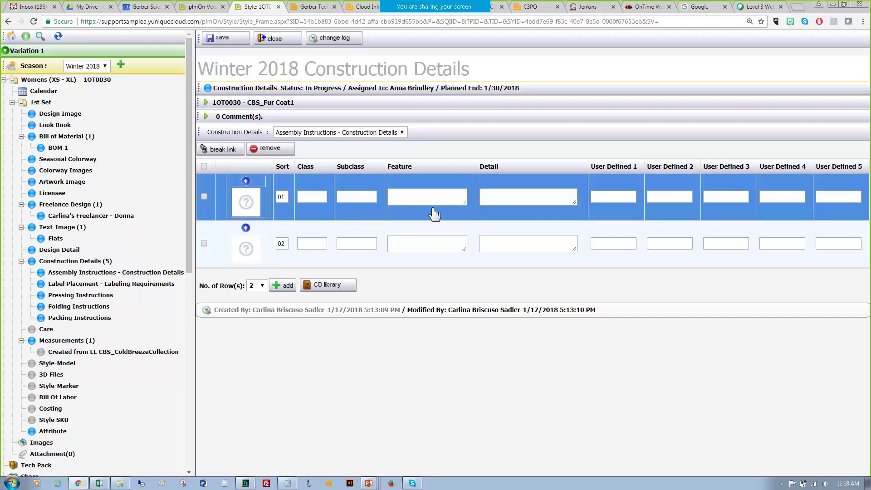
- Fill in row 01 with class "Dress", subclass "Seams" and feature "Side Seams"
click(311, 197)
text(Dress)
key(Tab)
text(Appl)
key(BackSpace)
key(BackSpace)
key(BackSpace)
key(BackSpace)
text(Seams)
key(Tab)
text(Side Sea)
text(ms)
- Set row 01's detail to "1" SA , using single needle.", User Defined 1 to "8 spi" and User Defined 2 to "Coats 60"
text(1")
text( SA)
text( , using )
text(single needle.)
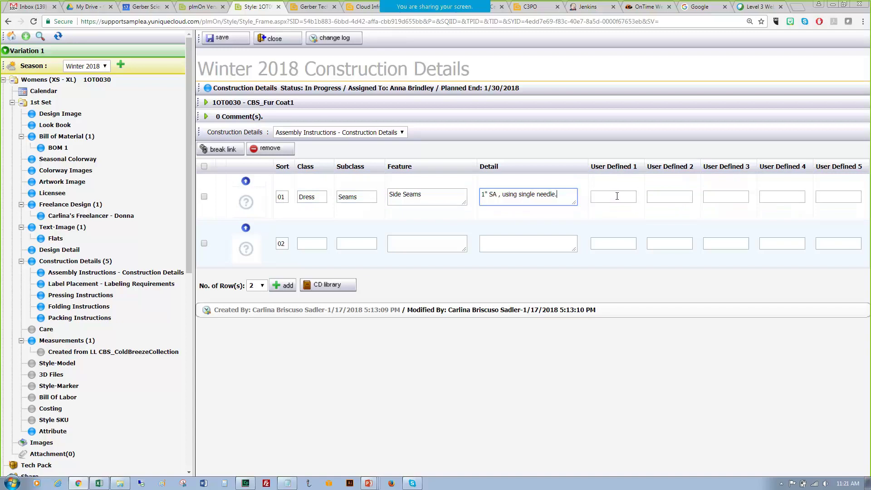
click(618, 196)
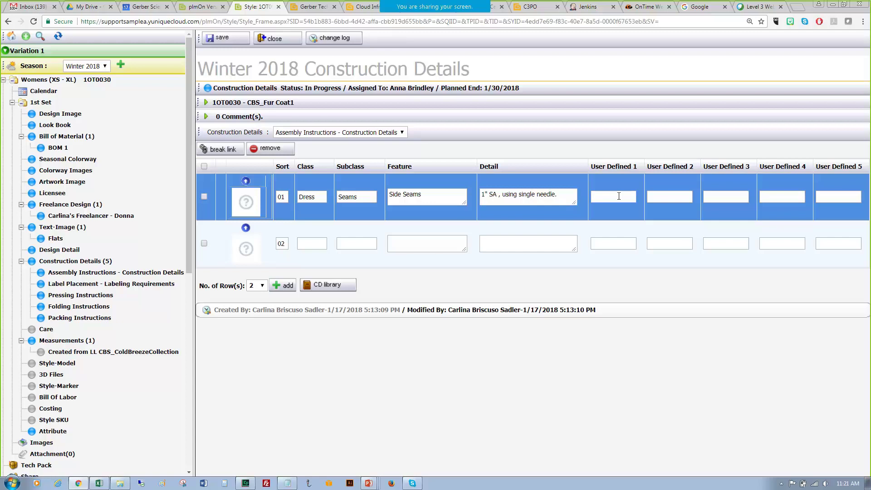
text(8 spi)
key(Tab)
text(Coats 60)
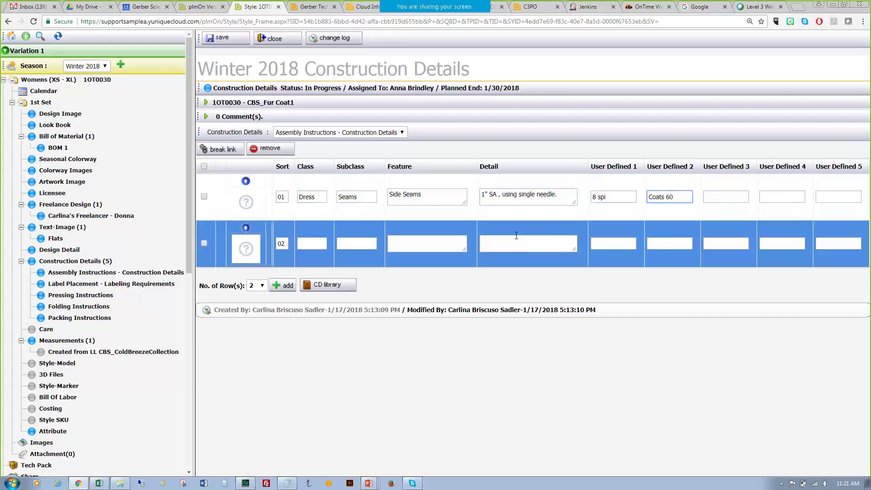
- Fill in row 02 with class "Dress", subclass "Seams" and feature "Shoulder Seams"
click(308, 242)
text(Dress)
key(Tab)
text(Seams)
key(Tab)
text(Should)
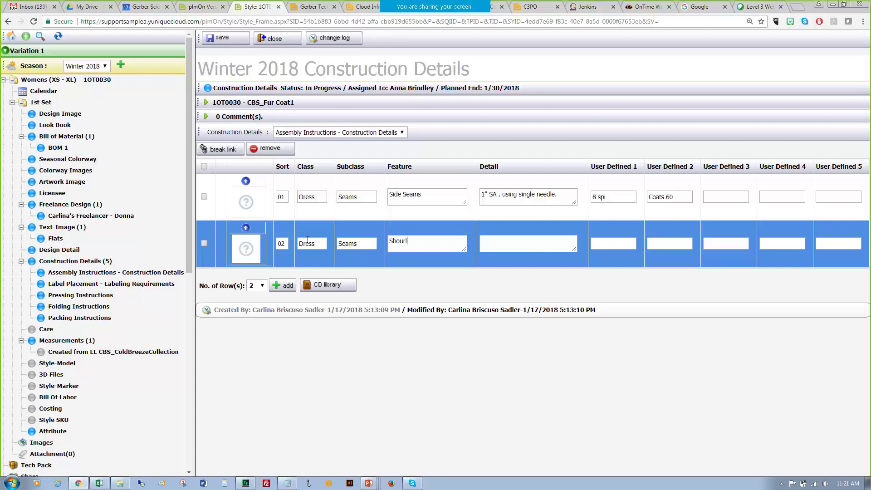
text(er Seam)
key(BackSpace)
key(BackSpace)
text(ams)
- Set row 02's detail to "1/2" SA, using single needle" and User Defined 1 to "8 spi", and save the construction details
key(Tab)
text(1/2" SA, using single needle)
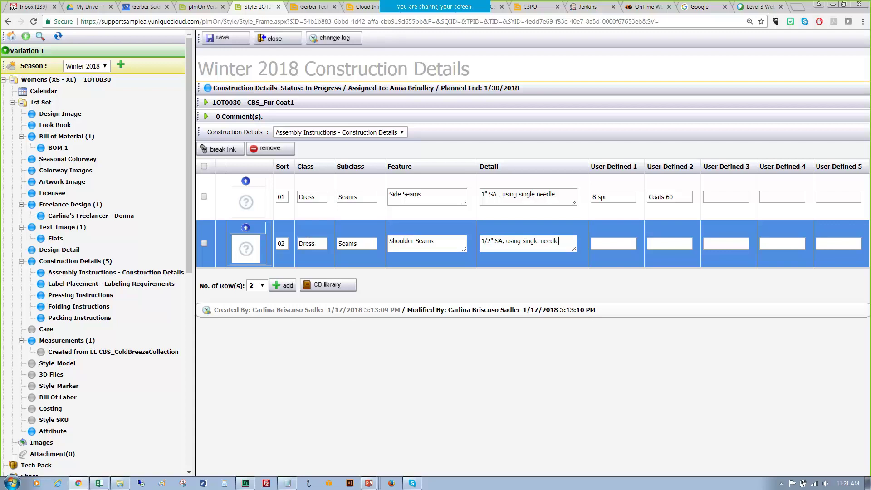
key(Tab)
text(8 sp)
click(222, 42)
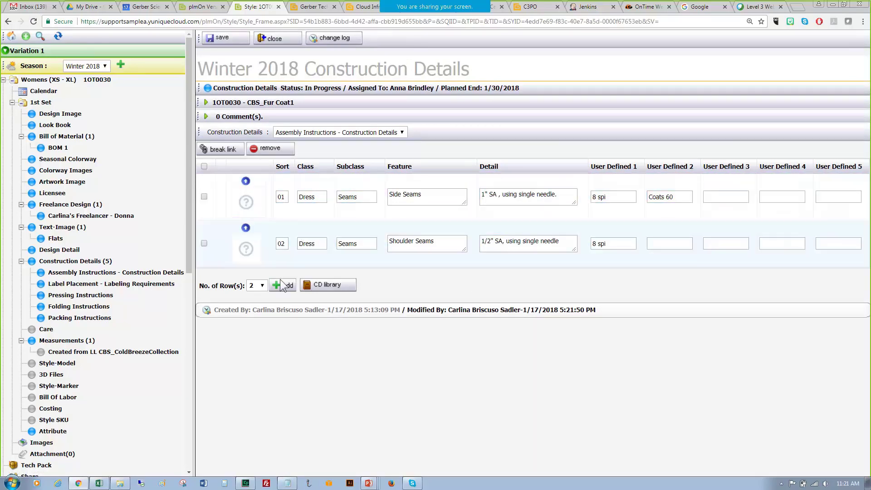
click(246, 229)
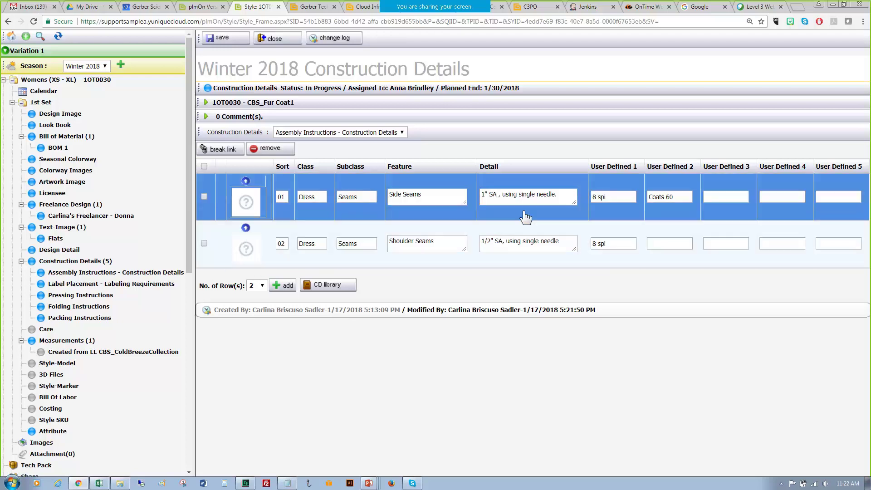
click(246, 181)
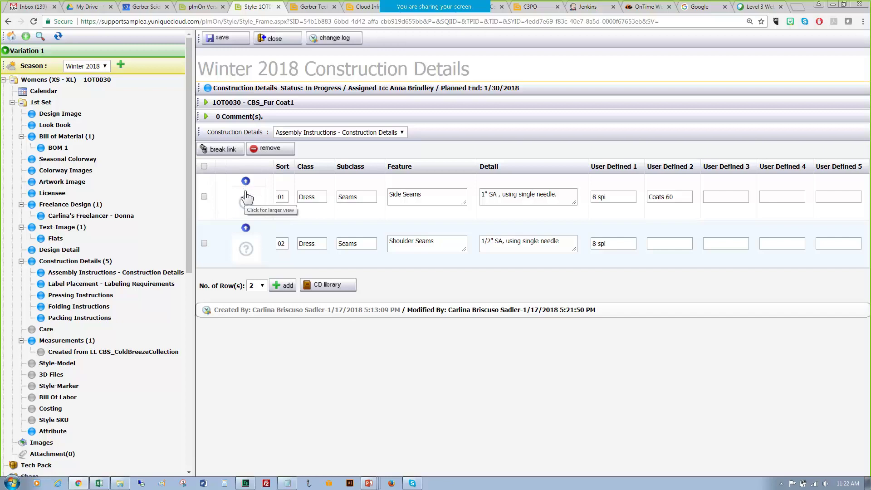
click(246, 182)
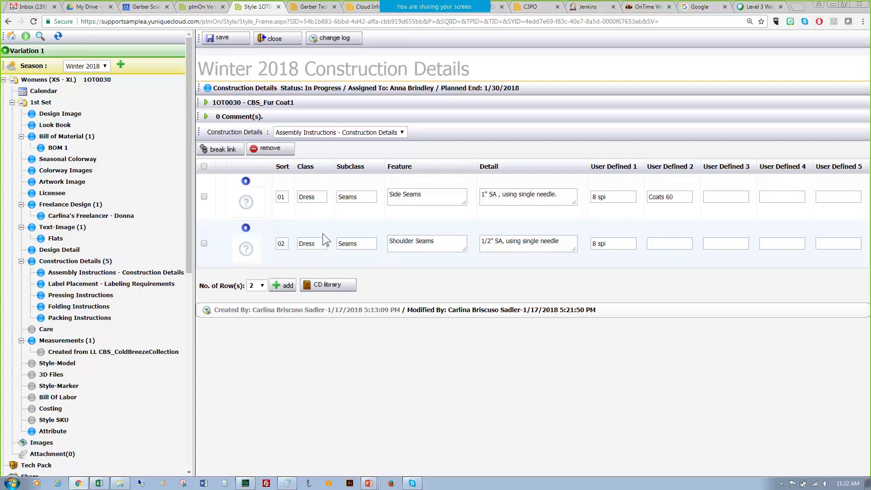
- Open the construction details library, saving the page data, and filter it by category "Category" and class "Dress Construction"
click(331, 287)
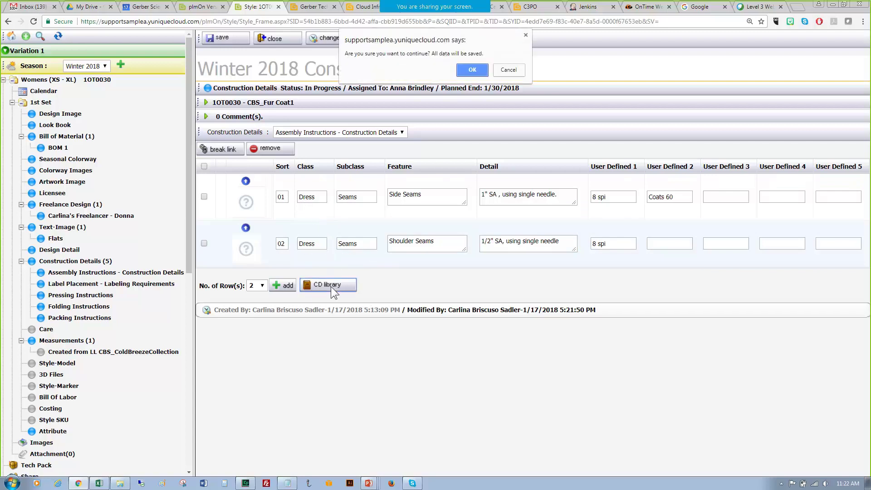
click(471, 70)
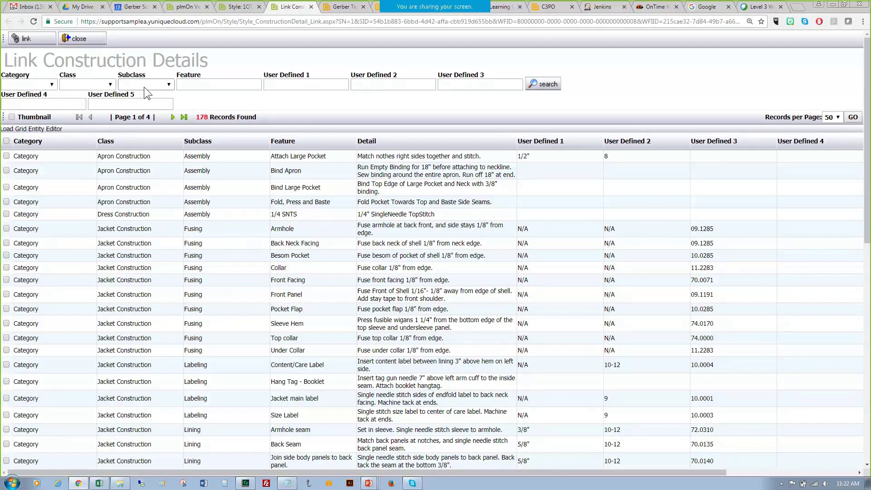
click(54, 85)
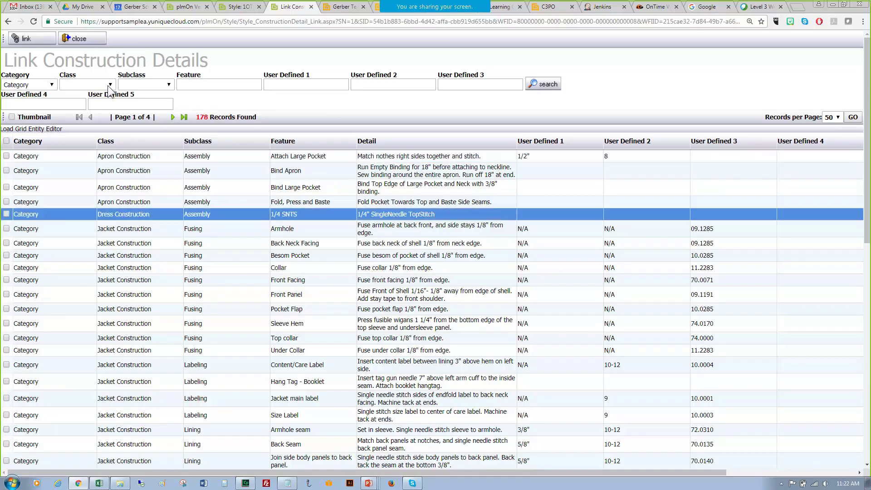
click(109, 86)
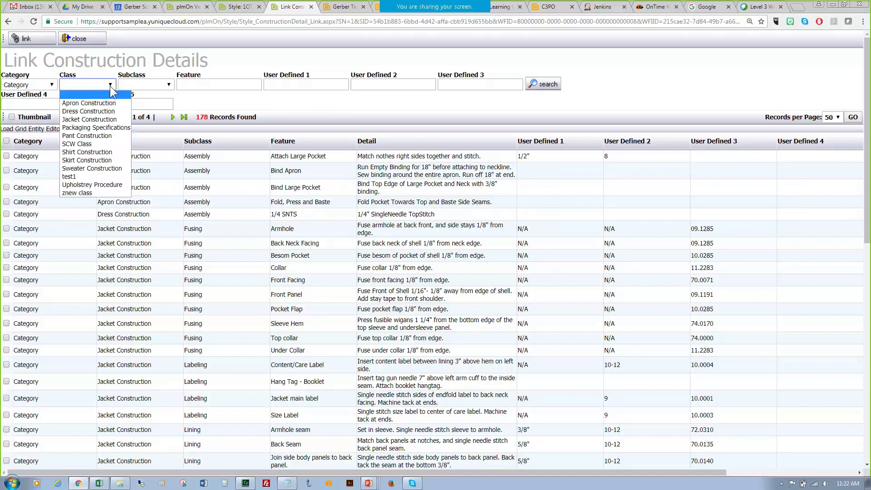
click(102, 114)
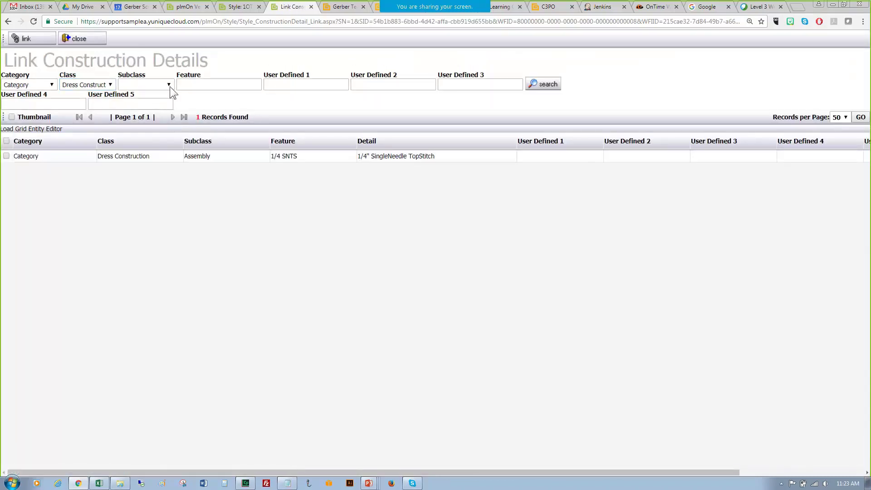
- Link the "1/4 SNTS" assembly record of the Dress Construction class to the style's Assembly Instructions
click(169, 86)
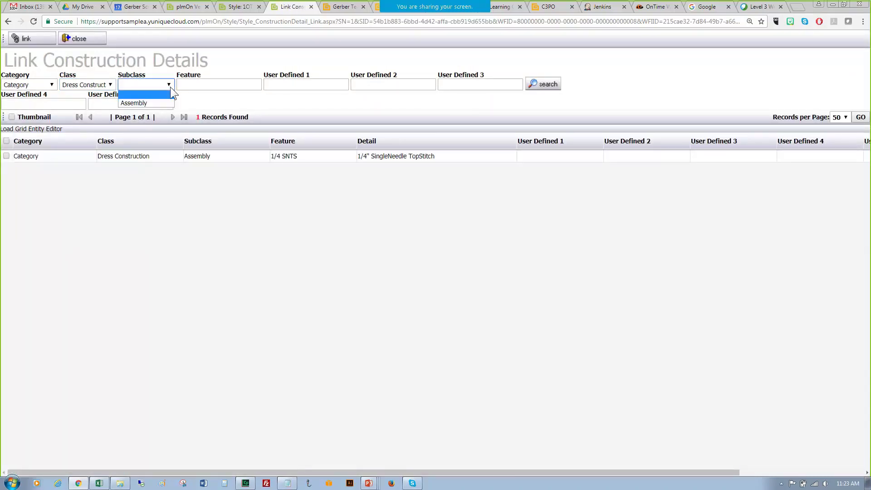
click(167, 84)
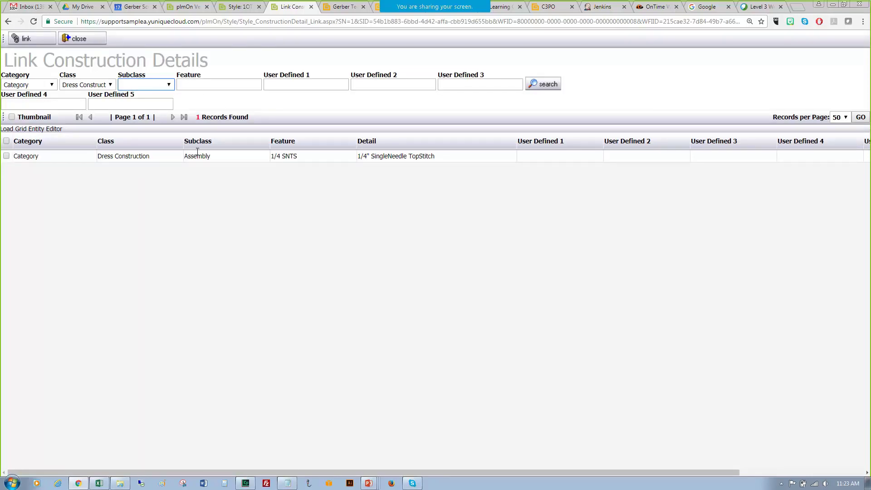
click(113, 157)
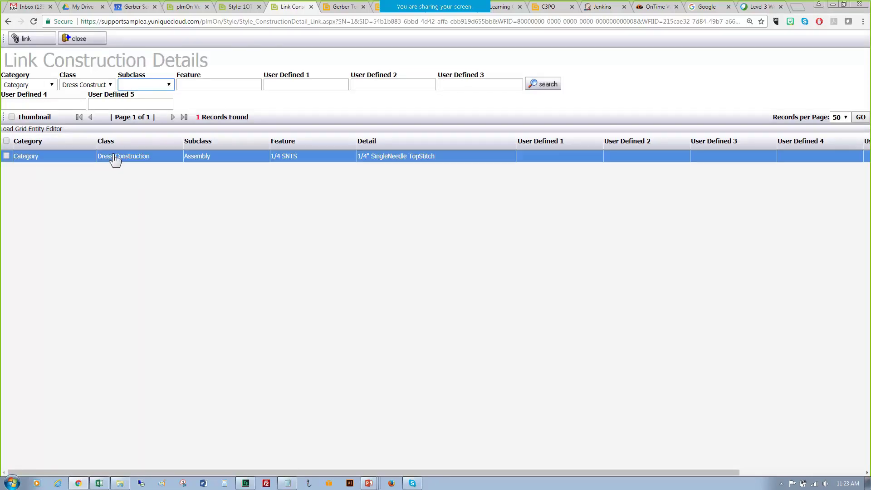
click(7, 156)
click(35, 36)
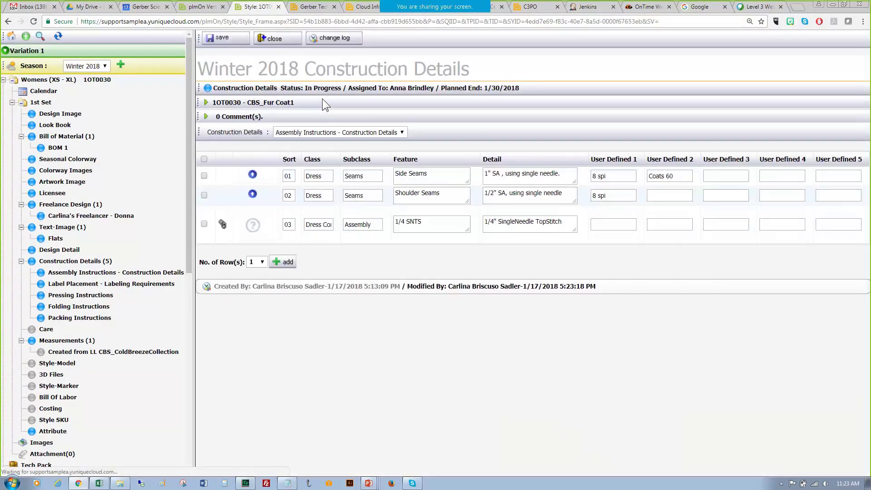
- Save the construction details with the linked row, add one blank row, and close the editor without saving that row
click(237, 39)
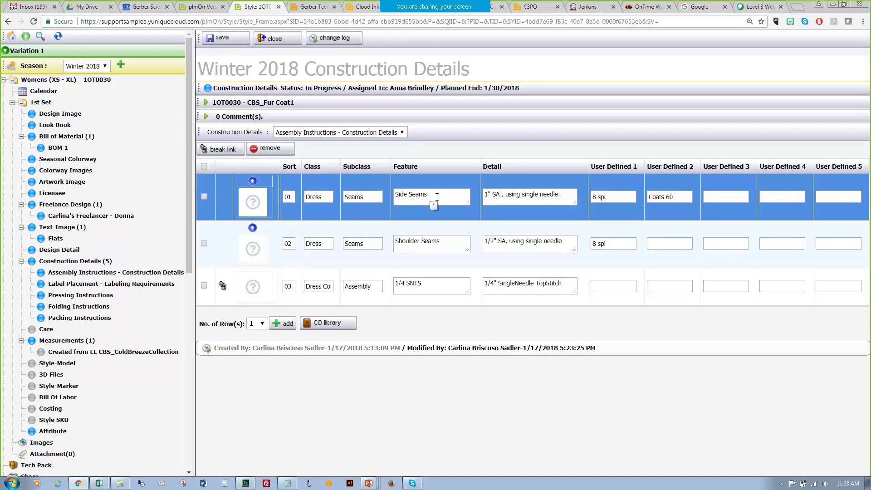
click(284, 324)
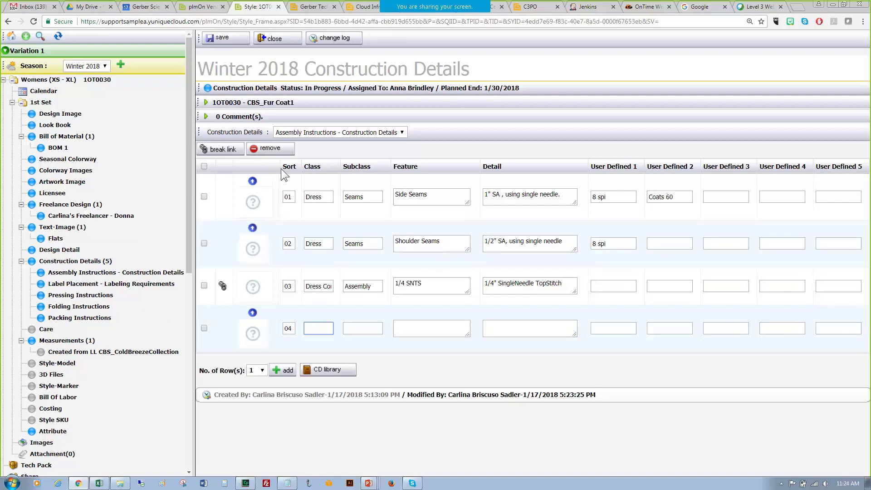
click(274, 39)
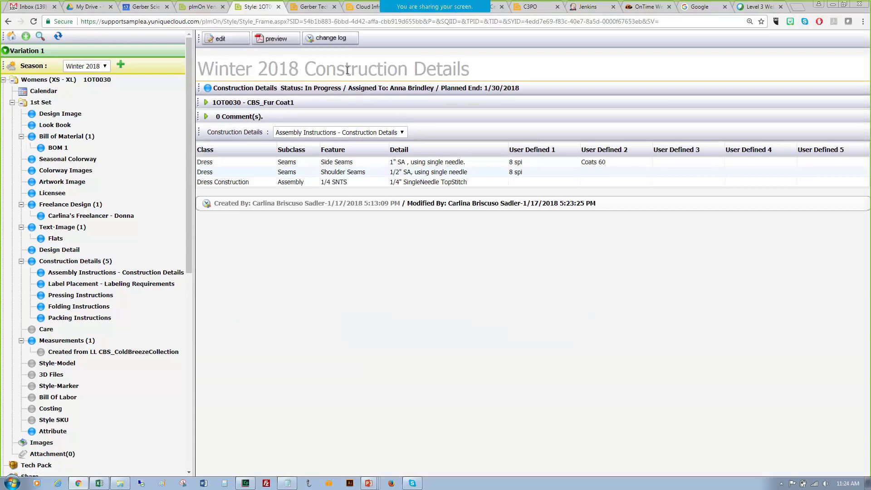
- Switch to the main YuniquePLM page and open the Construction Details templates in the Control Panel
click(194, 7)
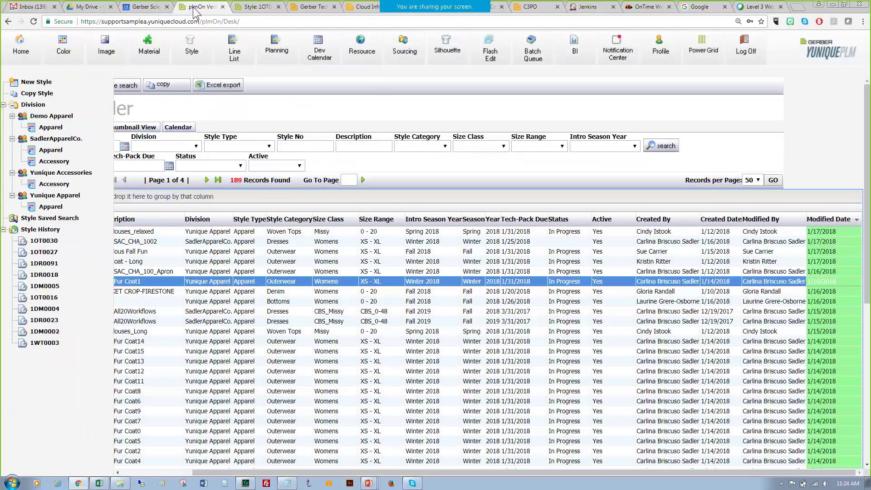
click(25, 54)
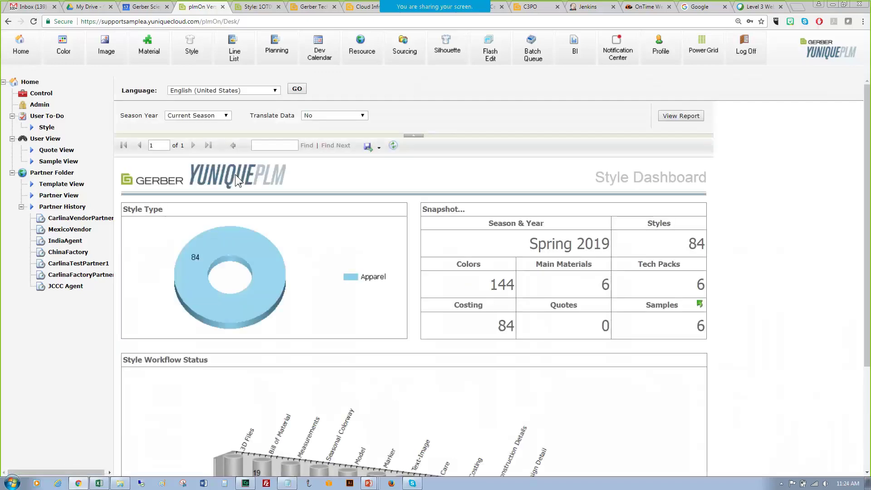
click(41, 97)
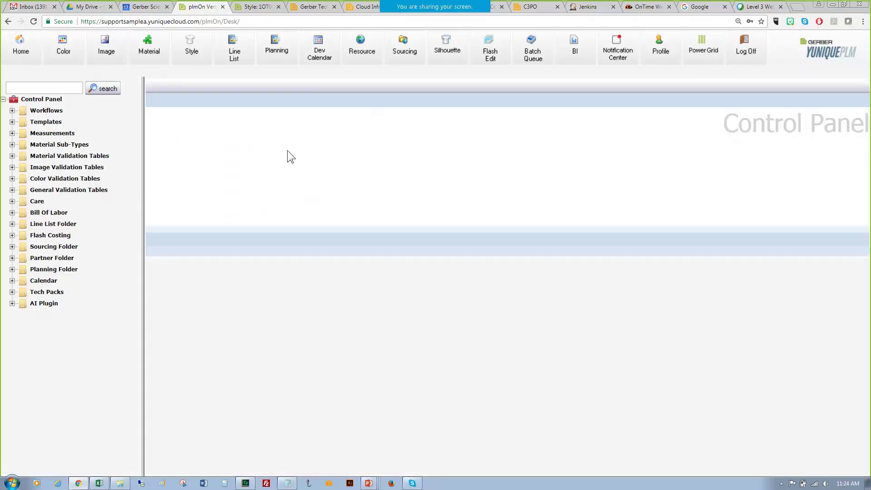
click(12, 122)
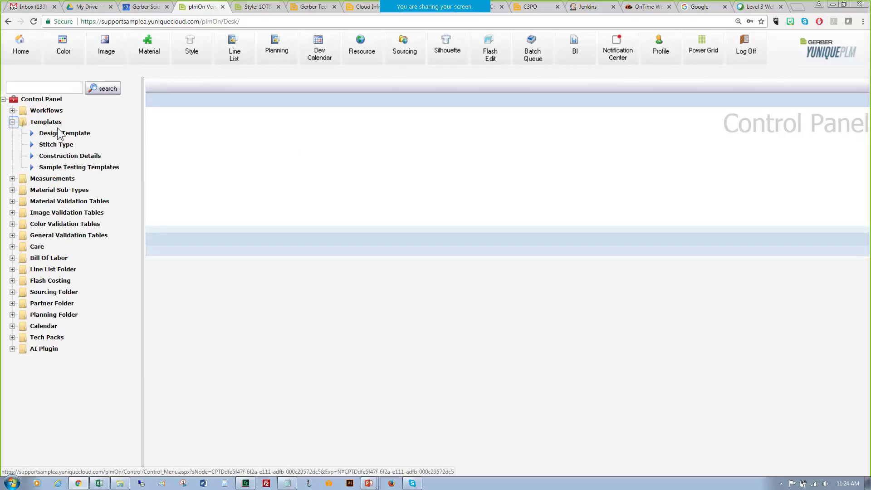
click(67, 155)
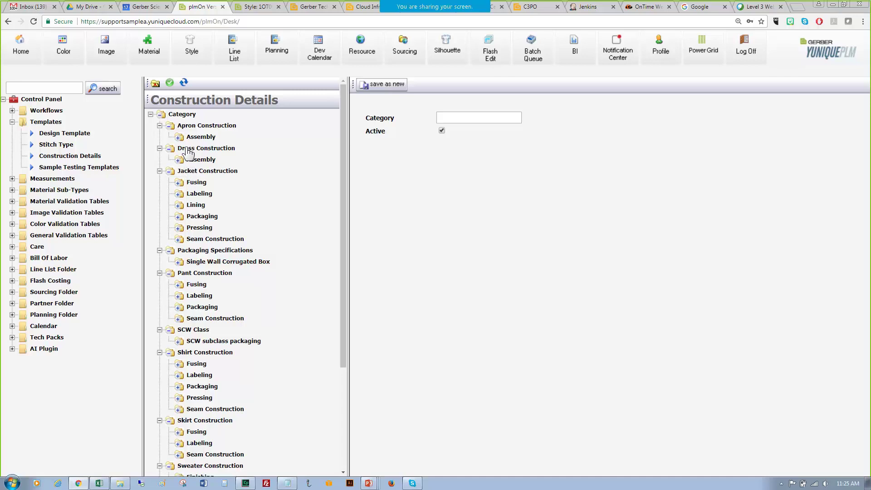
- Add a class named "CBS_Dress" under the "Category" category and save it as a new class
click(185, 116)
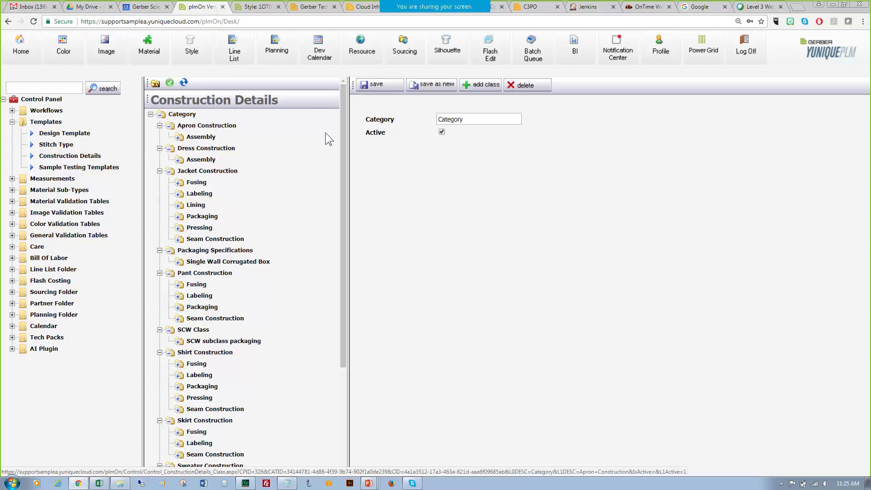
click(480, 87)
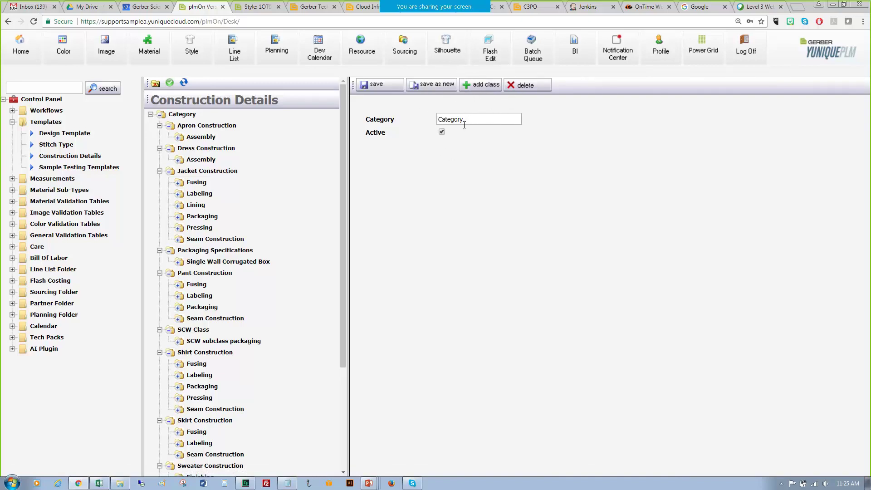
drag(465, 124, 432, 112)
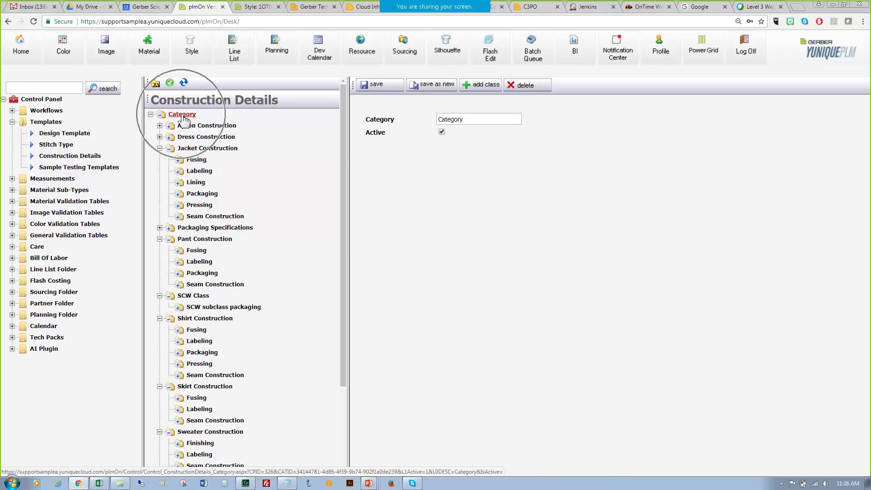
click(159, 149)
click(160, 216)
click(483, 86)
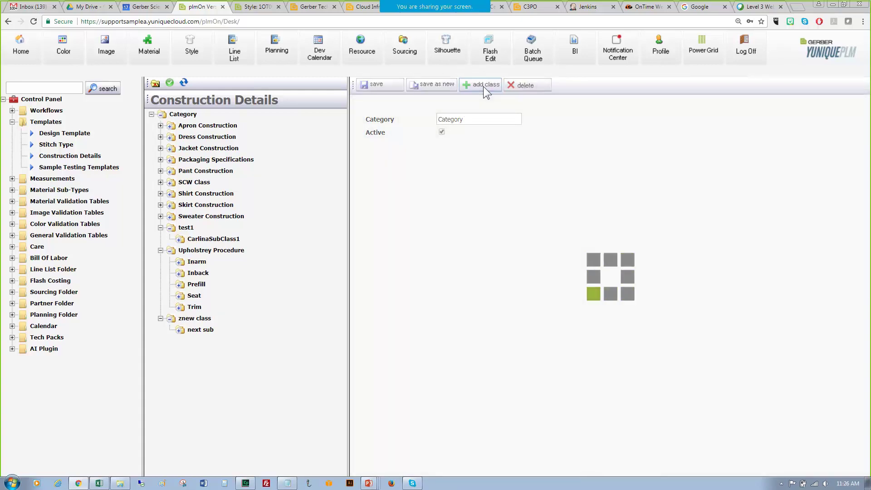
click(458, 138)
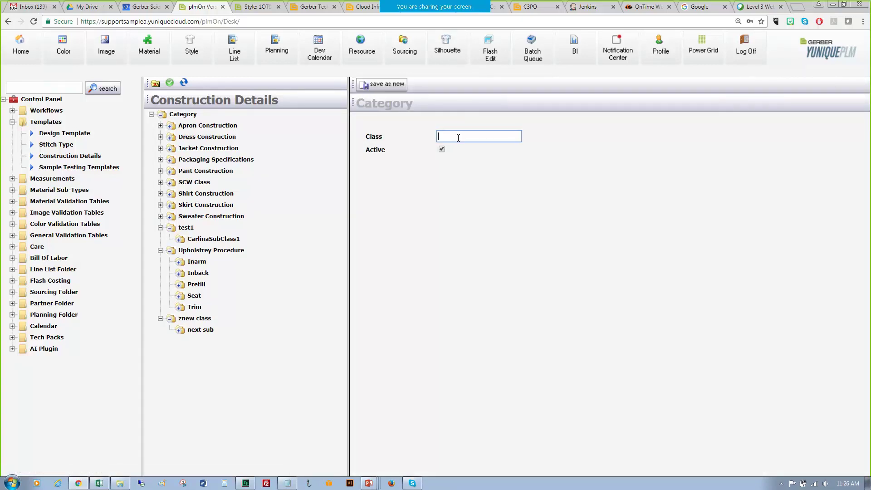
text(CBS_Dress)
click(375, 89)
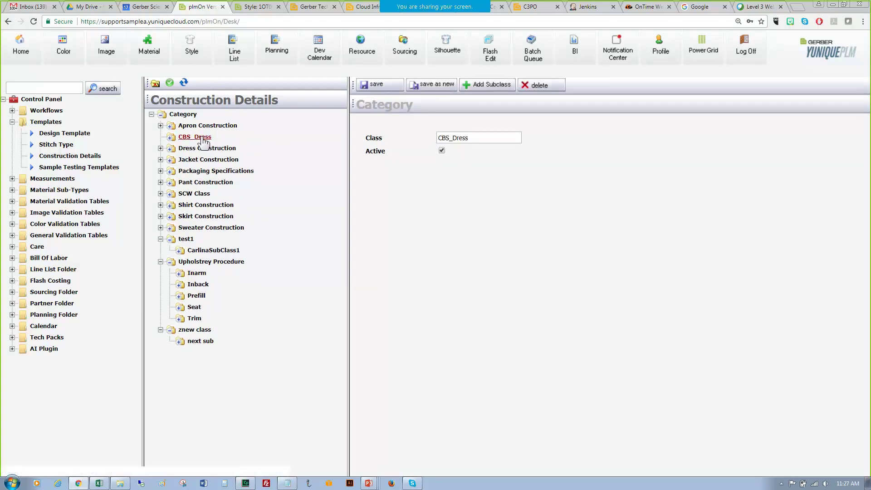
- Add a subclass named "Seam Details" to the CBS_Dress class and save it as new
click(199, 136)
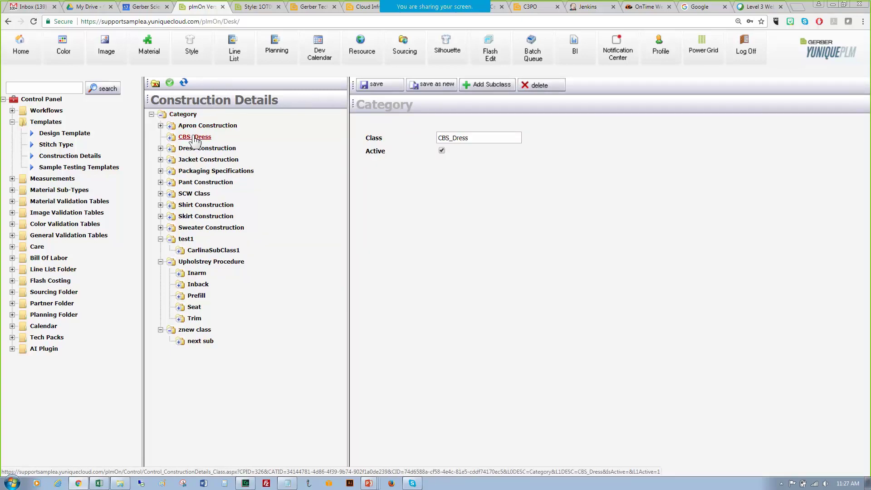
click(495, 86)
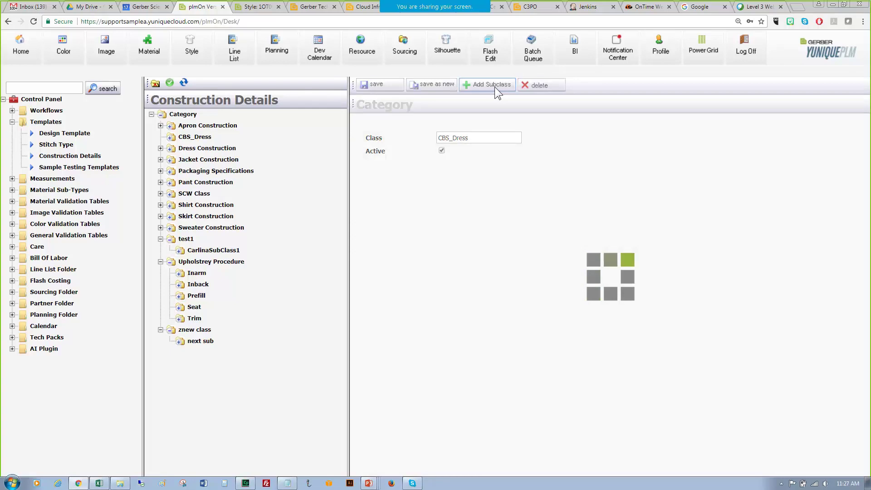
click(479, 122)
text(Seam Details)
double_click(478, 122)
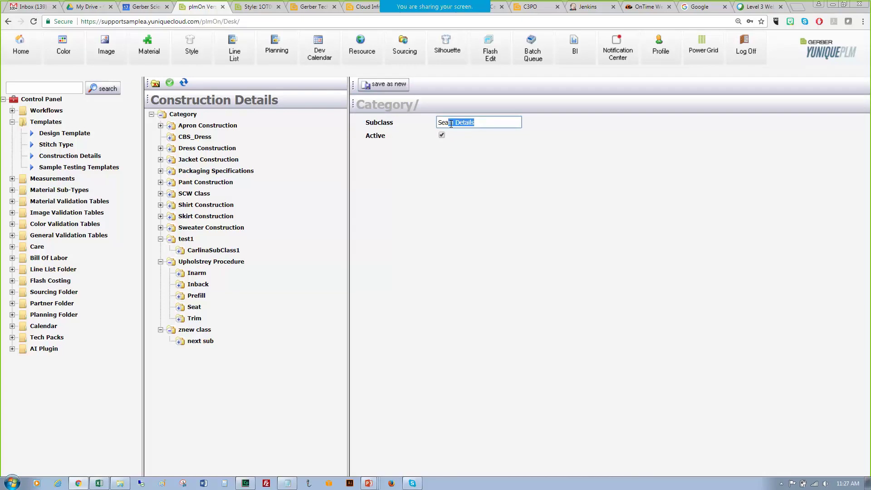
key(Right)
click(375, 88)
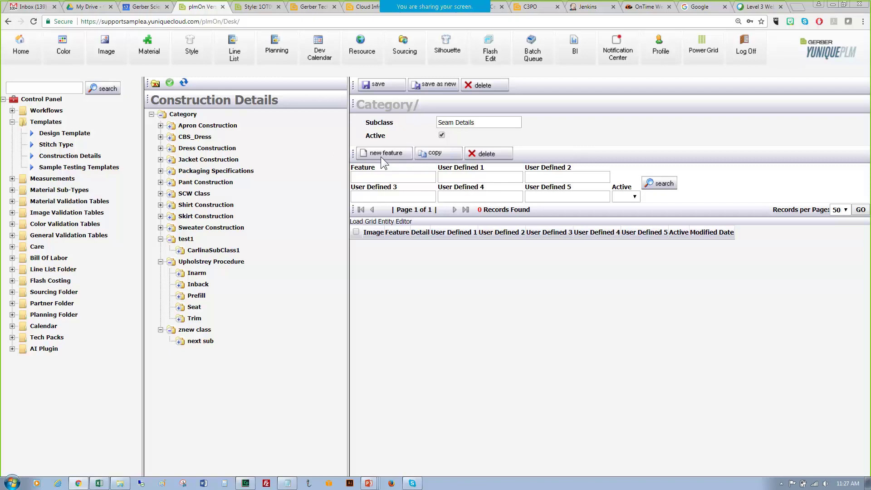
- Create a new feature in the Seam Details subclass and name it "French Side Seam"
click(160, 159)
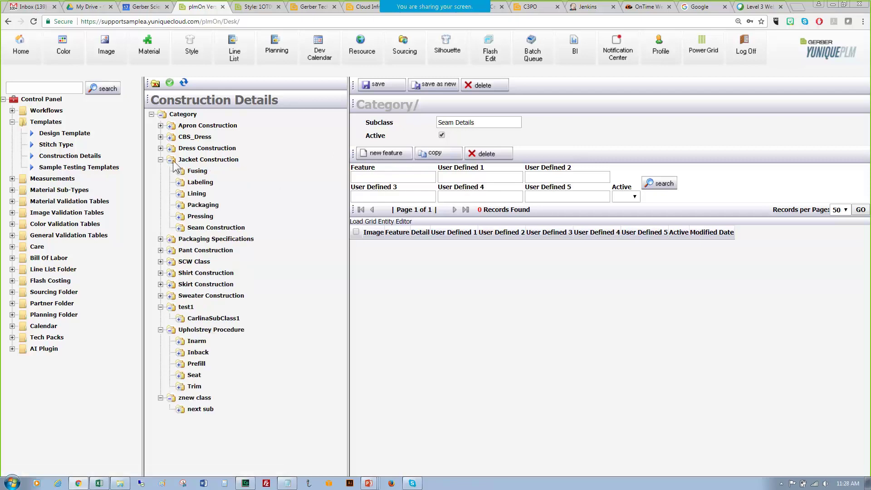
click(370, 154)
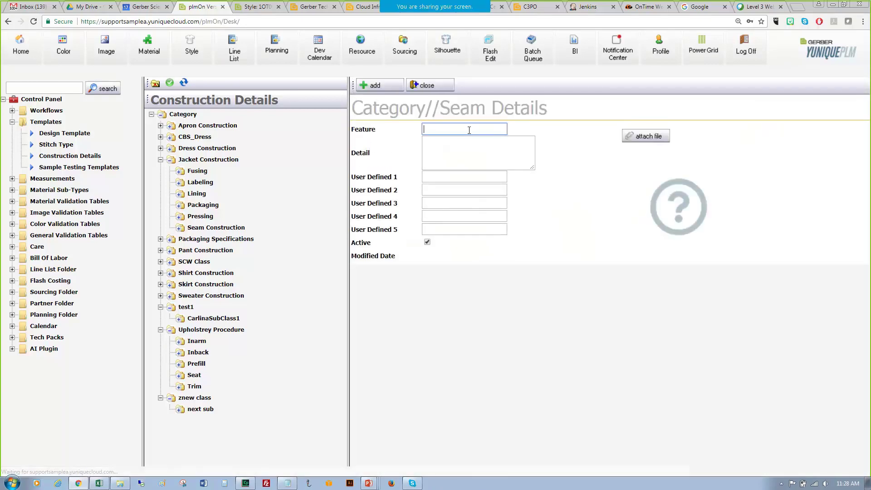
text(Side Seam)
click(454, 143)
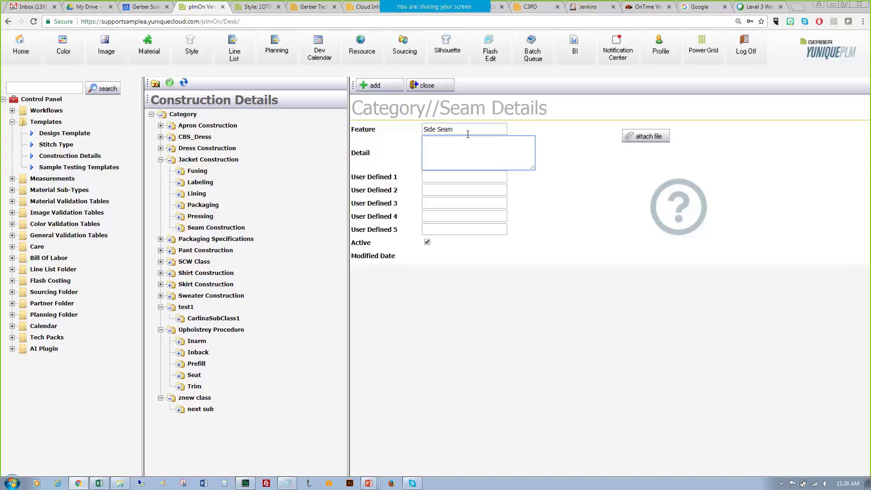
drag(469, 131, 425, 131)
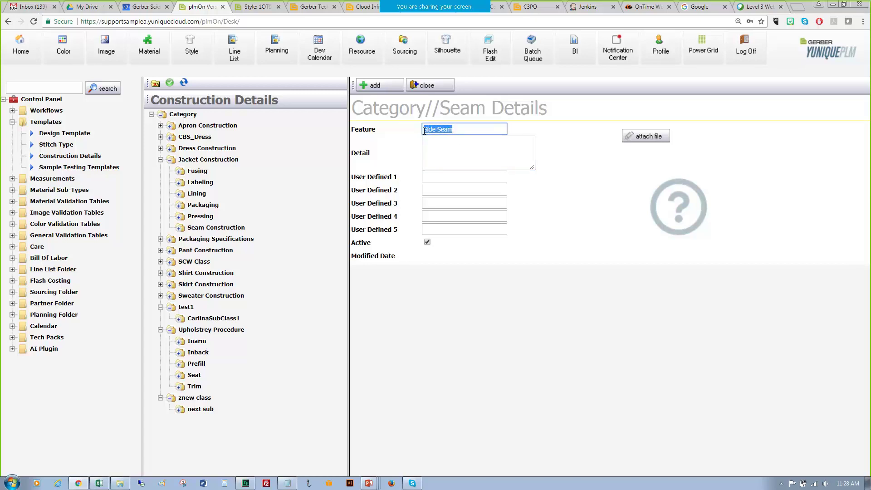
text(French Side Seam)
- Set the feature's detail to "Sew wrong sides together at 3/8" sa, turn and press, then sew right sides together...."
click(448, 146)
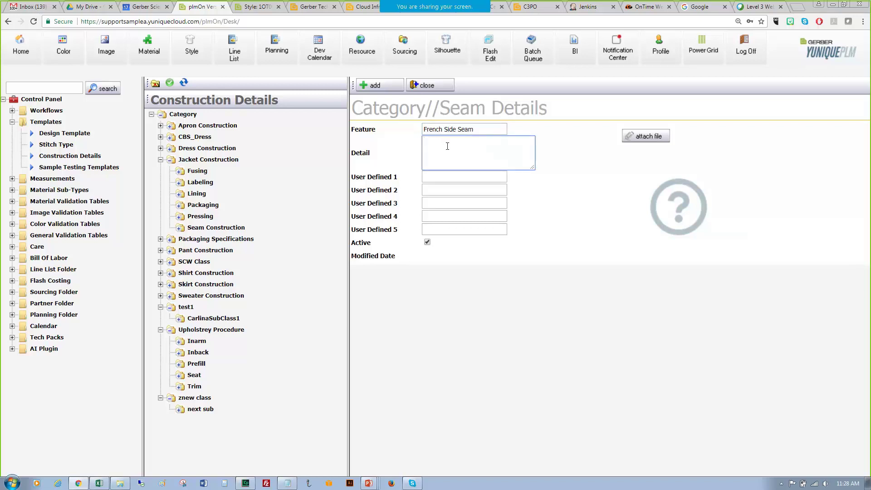
text(Sew wrong sides together at 3/8" sa, turn and press, then sew right)
text(sides together....)
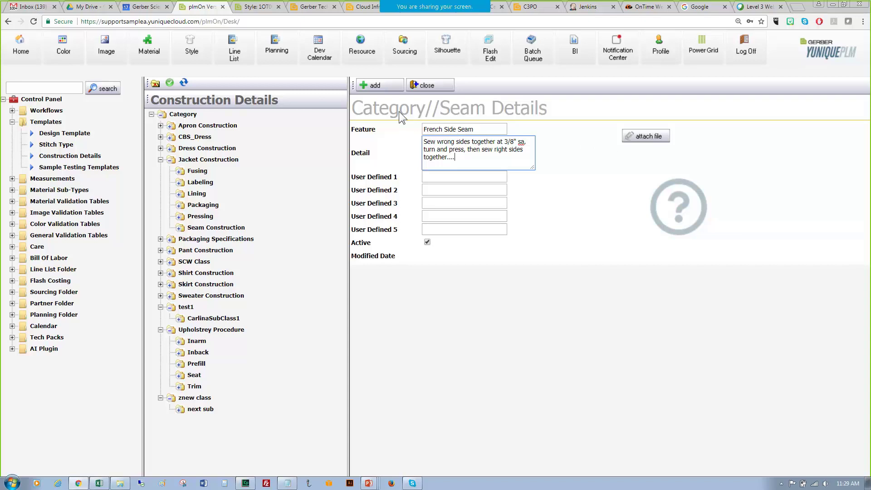
- Add the French Side Seam feature, save the subclass, and reopen Seam Details under the CBS_Dress class
click(377, 86)
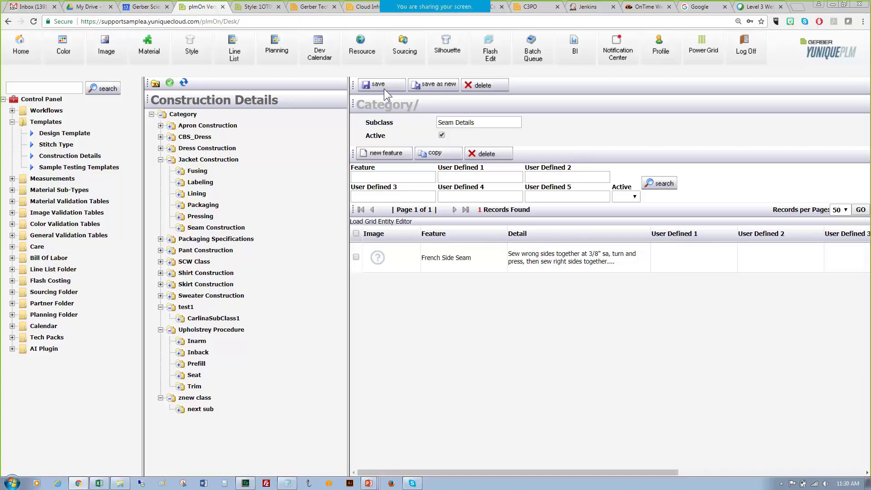
click(384, 88)
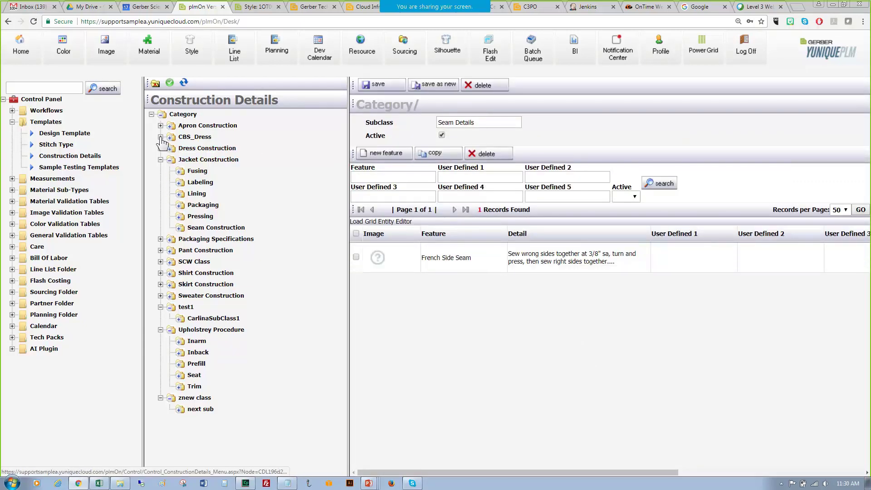
click(160, 137)
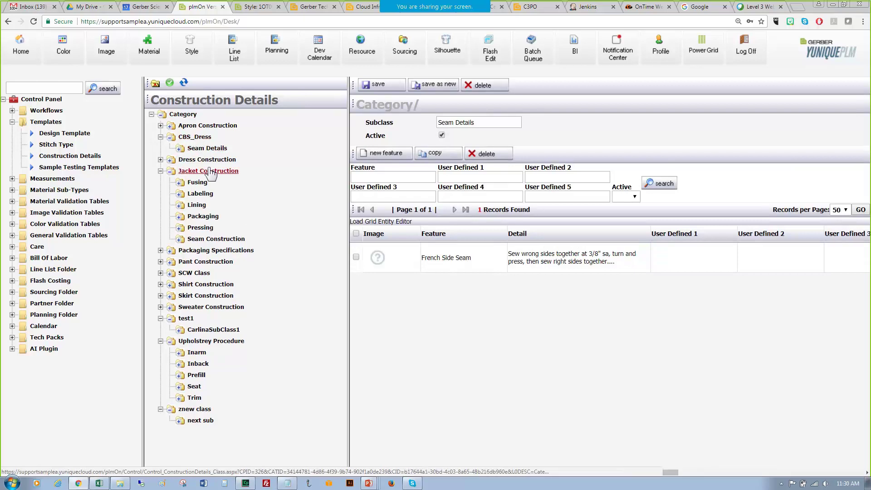
click(193, 150)
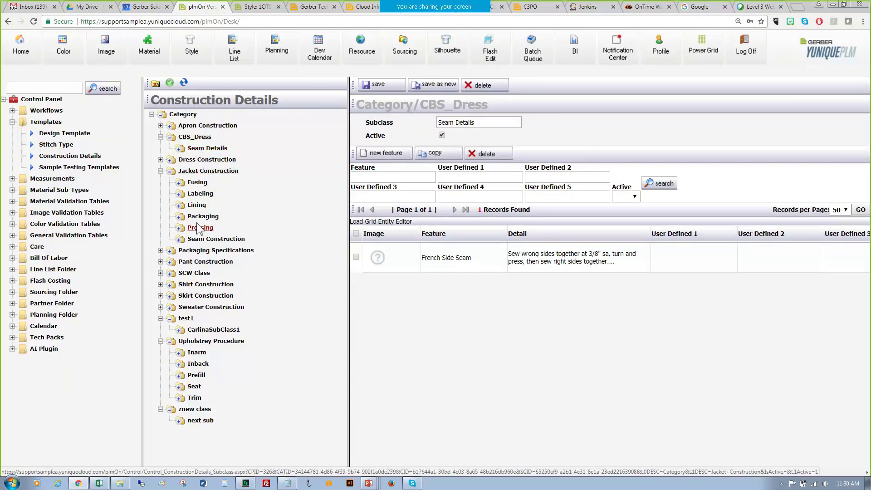
- Examine the features listed in the Jacket Construction subclasses Fusing, Labeling, Lining, Packaging, Pressing and Seam Construction
click(198, 183)
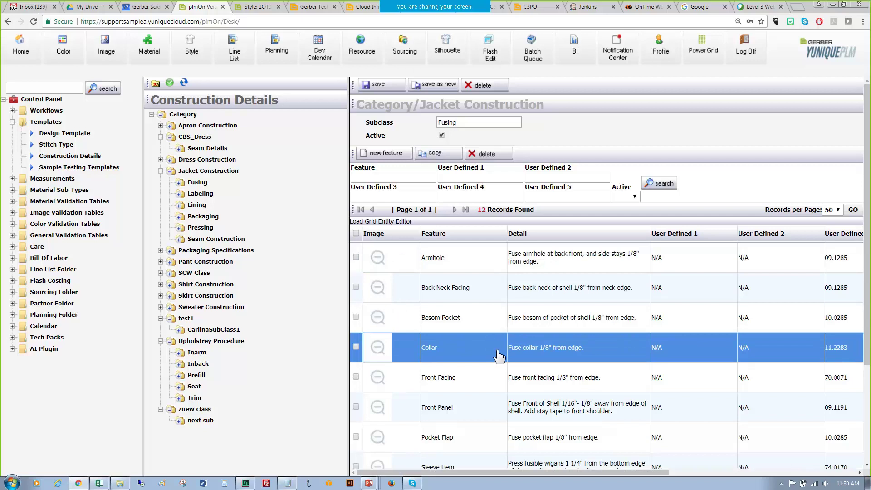
scroll(499, 356, down, 3)
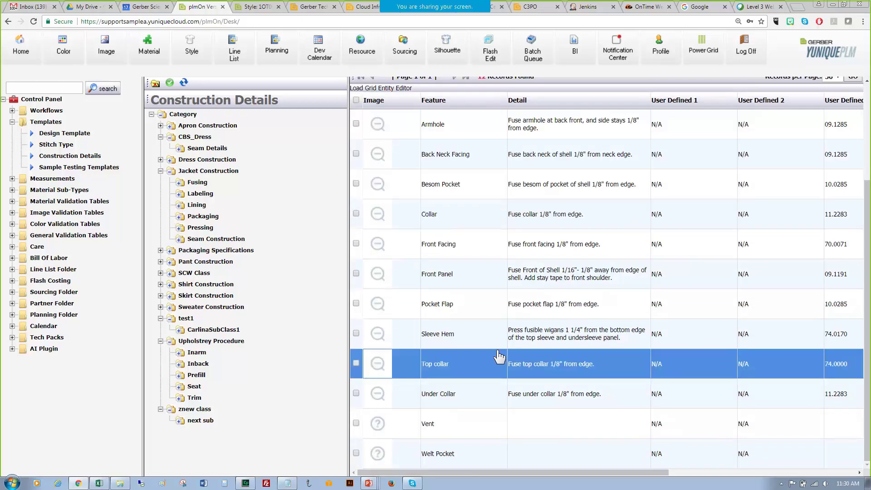
scroll(499, 356, up, 3)
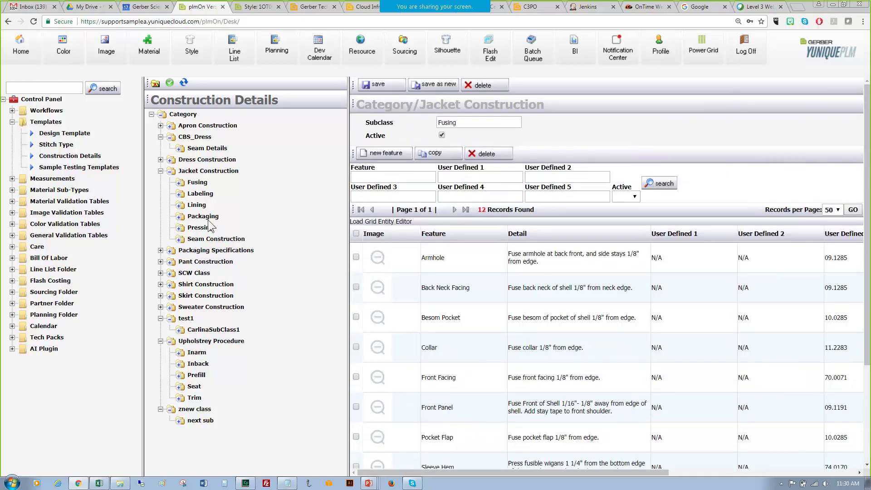
click(199, 195)
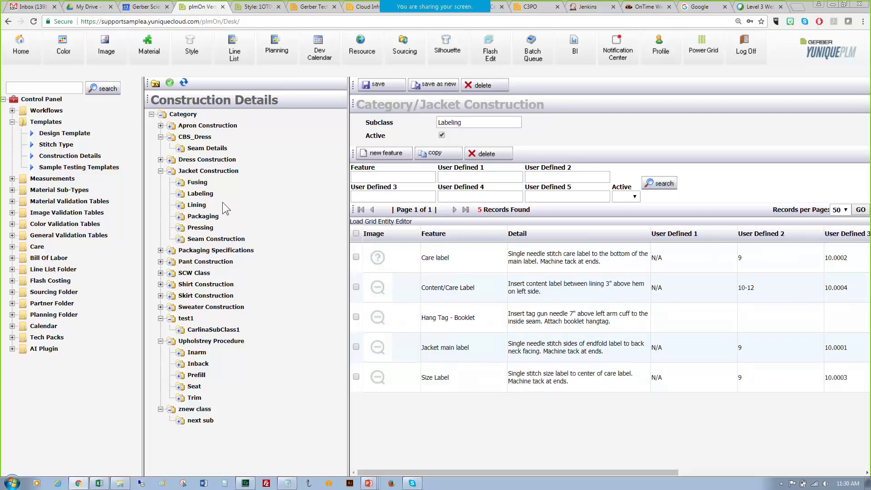
click(201, 216)
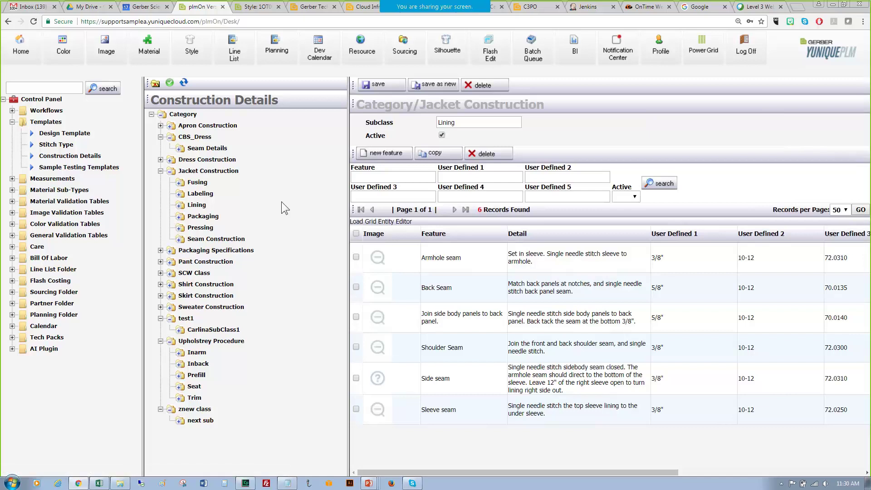
click(202, 217)
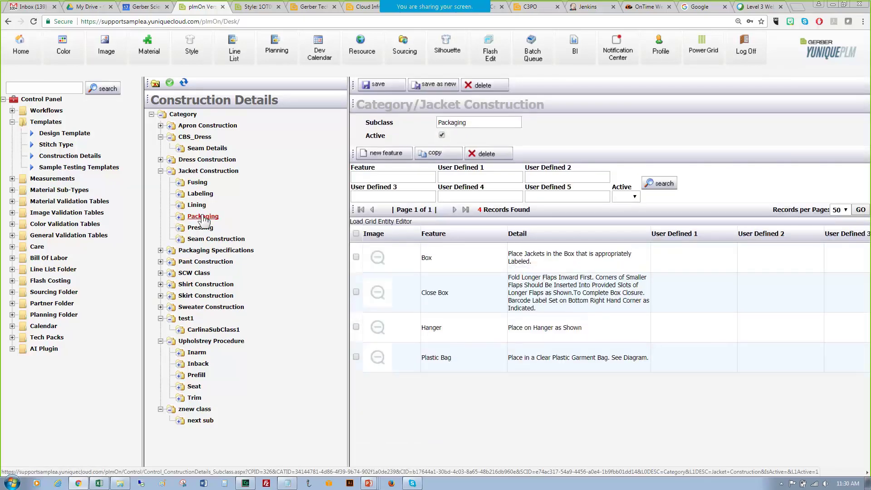
click(201, 228)
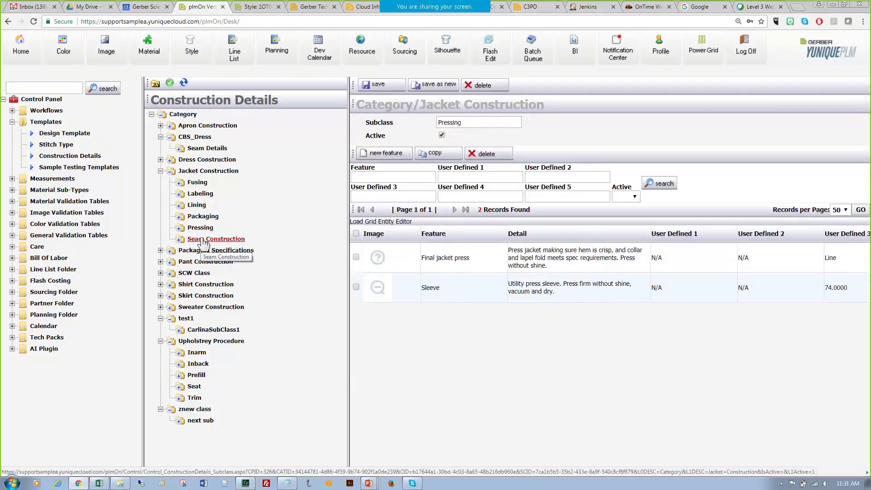
click(203, 240)
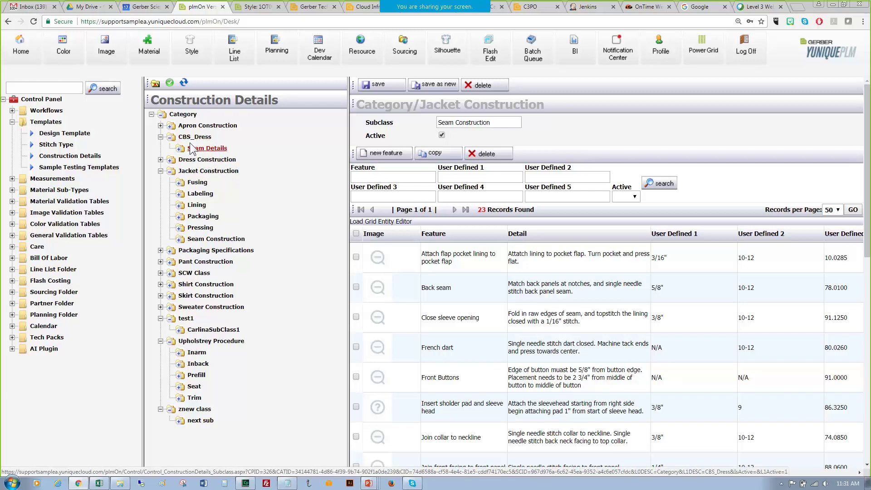
- Add a subclass named "Fusing" to the CBS_Dress class, save it as new, and reopen the Seam Details subclass
click(189, 139)
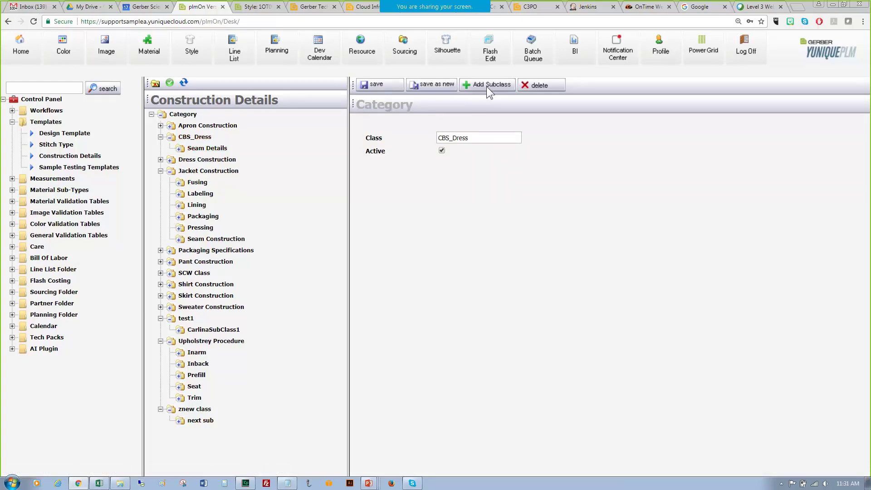
click(487, 86)
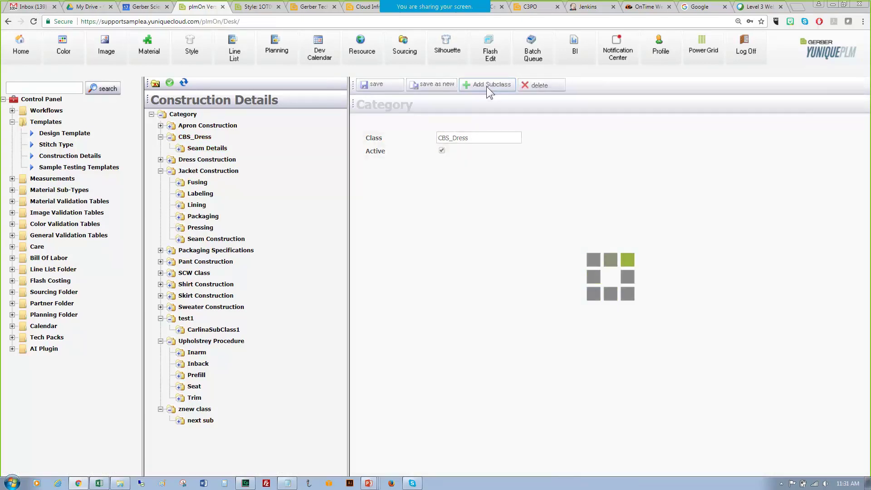
click(465, 121)
text(Fusing)
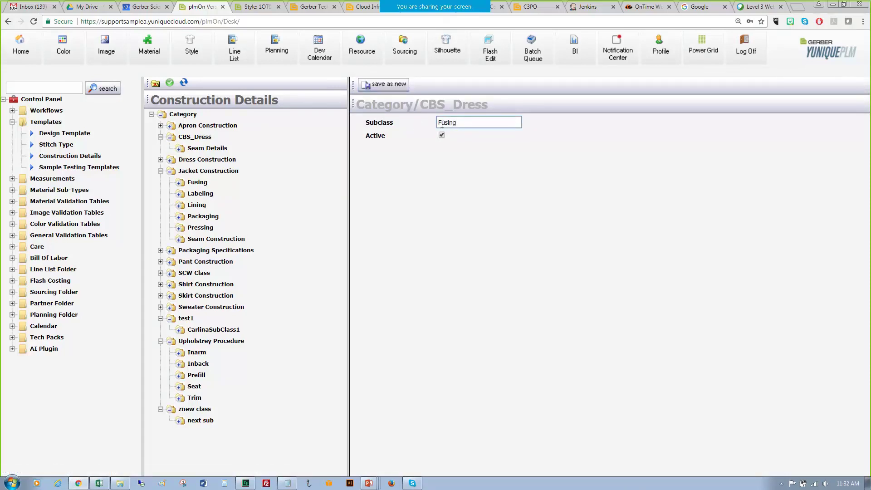
click(375, 88)
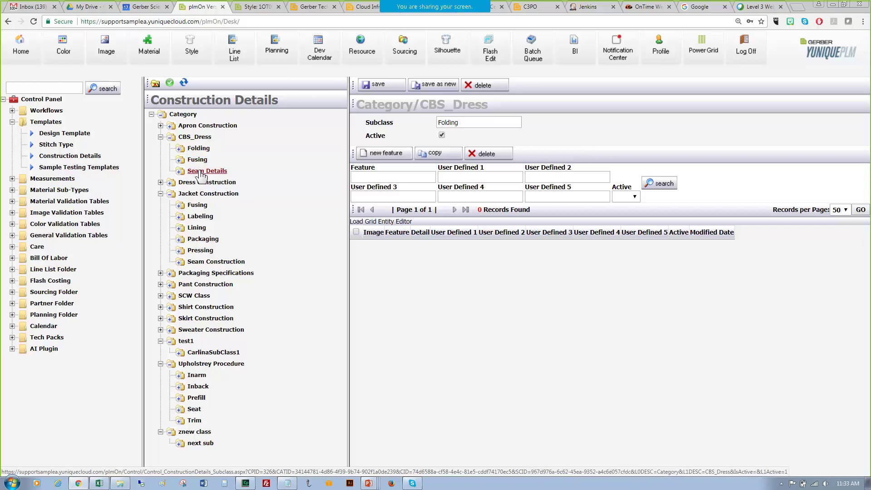
click(200, 171)
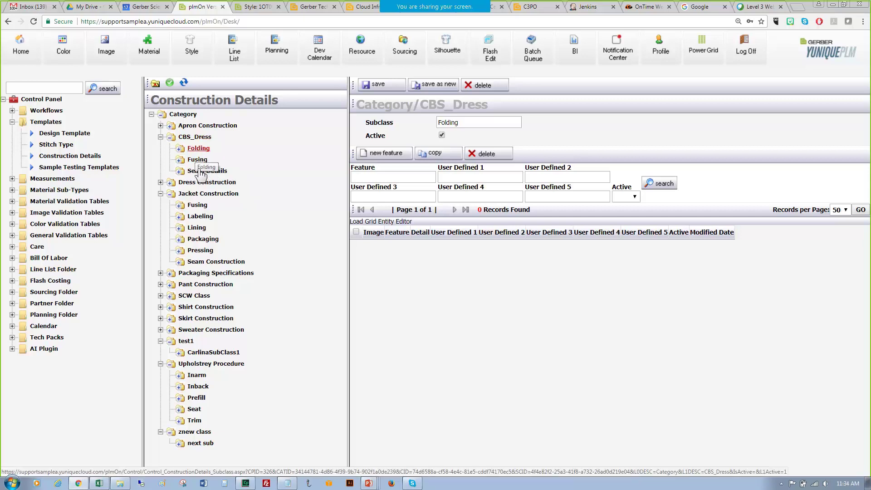
click(200, 172)
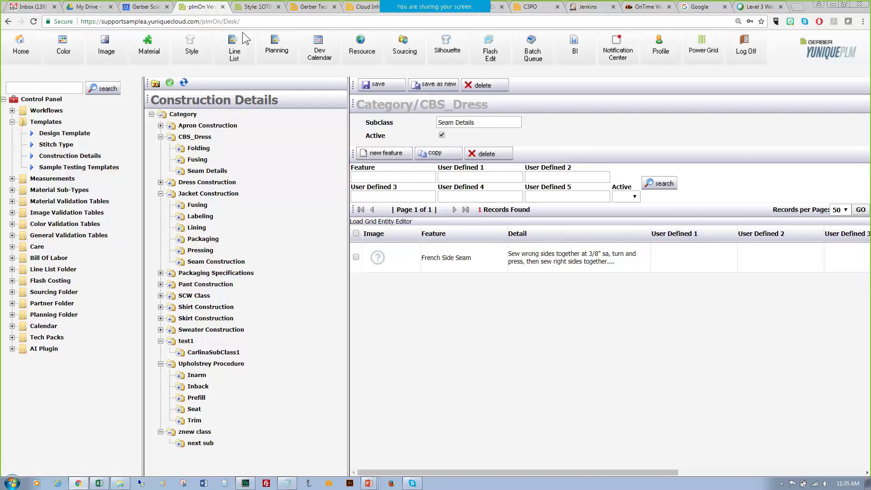
- Edit the CBS_Fur Coat1 style's Assembly Instructions and open the construction details library, accepting that all data is saved
click(243, 8)
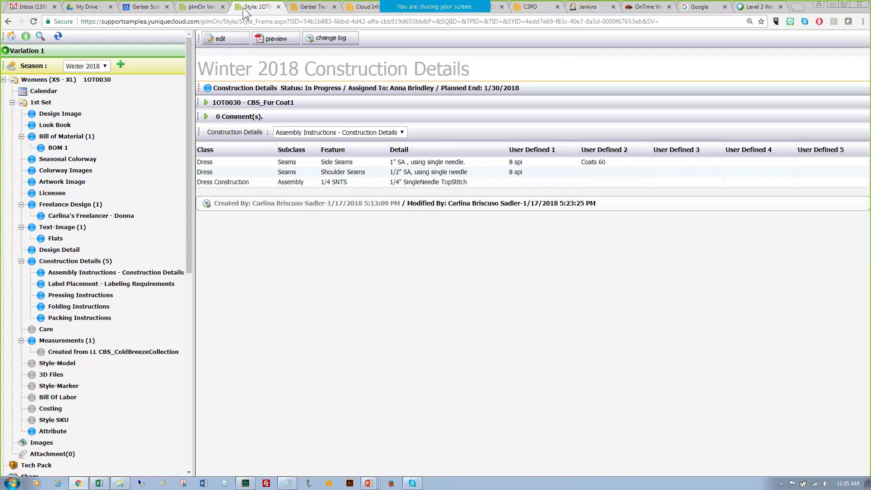
click(228, 39)
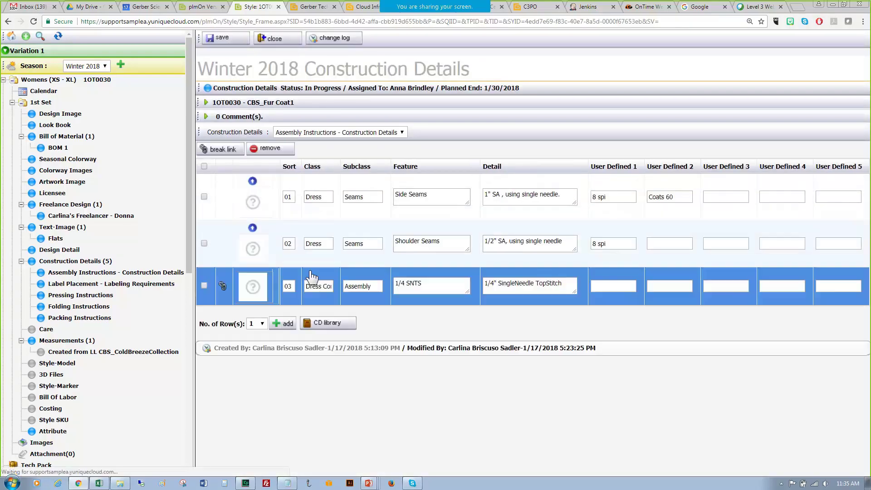
click(336, 324)
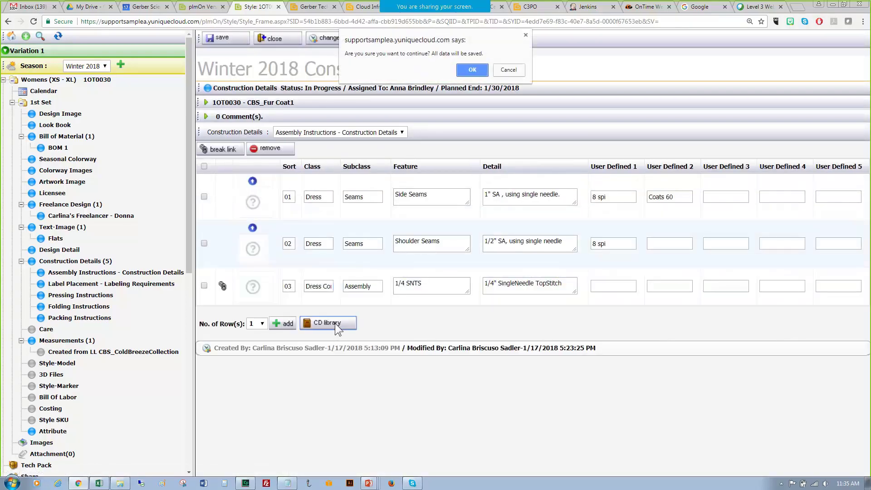
click(478, 70)
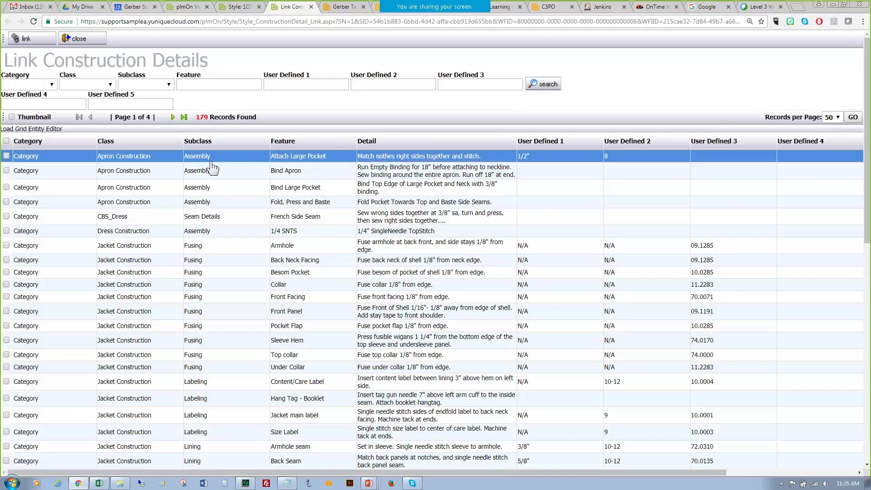
- Filter the library's construction details by the category "Category" and the class CBS_Dress
click(110, 84)
click(109, 84)
click(27, 85)
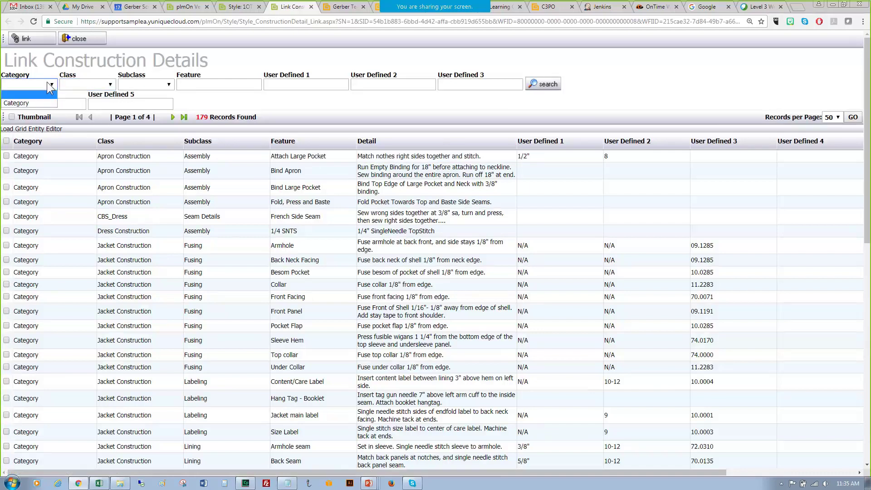
click(28, 97)
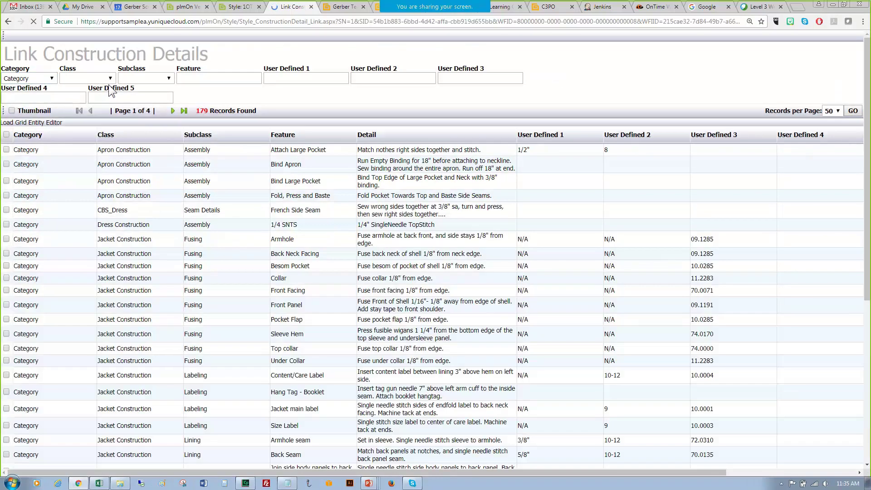
click(109, 82)
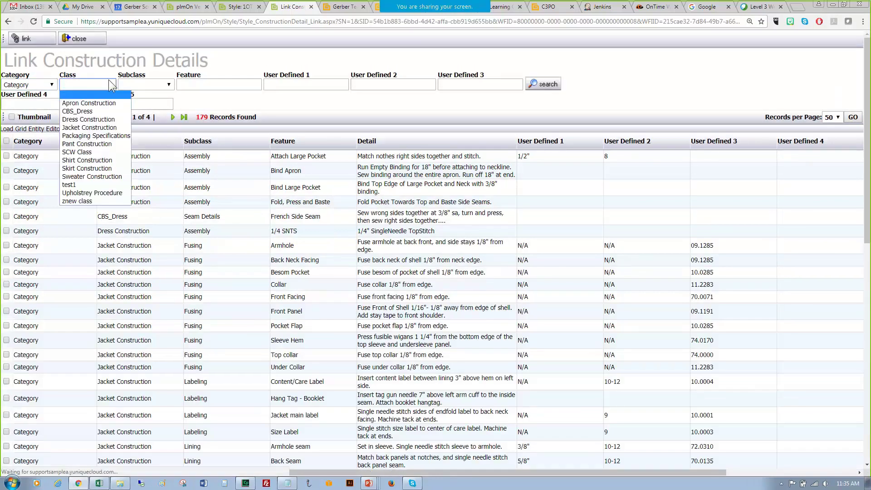
click(95, 110)
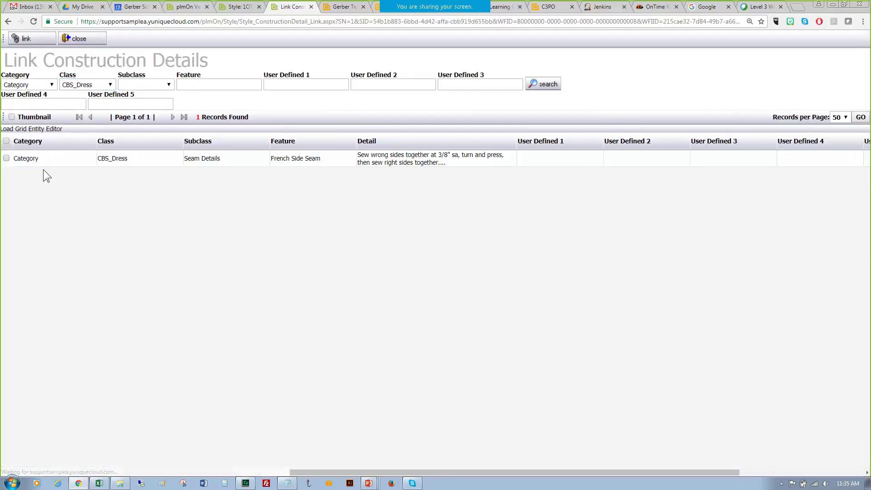
- Link the Jacket Construction class's Armhole, Size Label, Sleeve seam and Box details to the style, and save and close the page
click(93, 85)
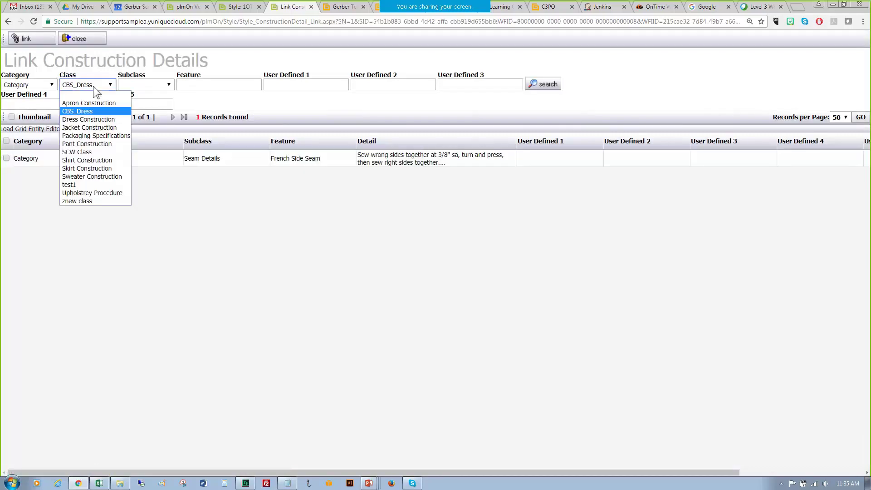
click(104, 125)
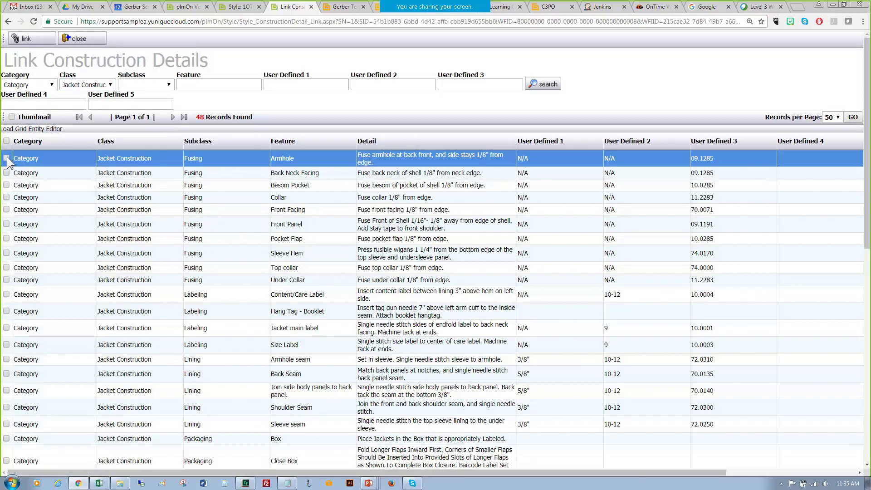
click(6, 158)
click(6, 344)
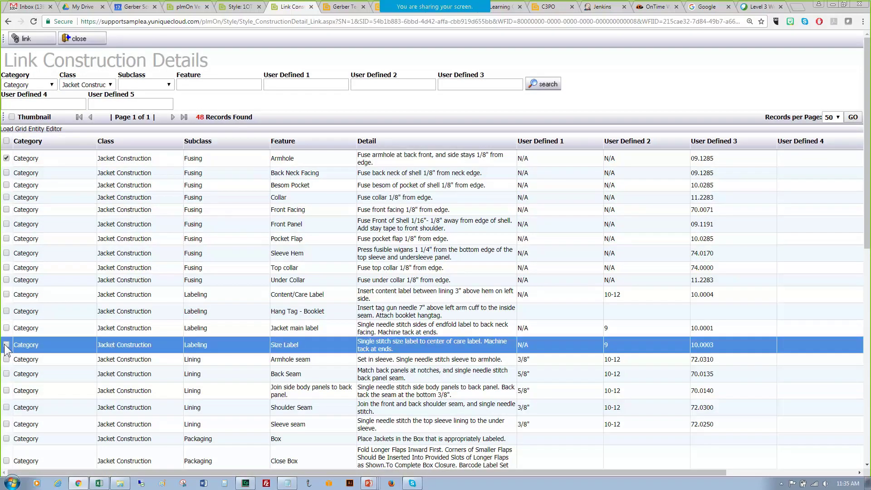
click(6, 424)
click(6, 438)
click(44, 37)
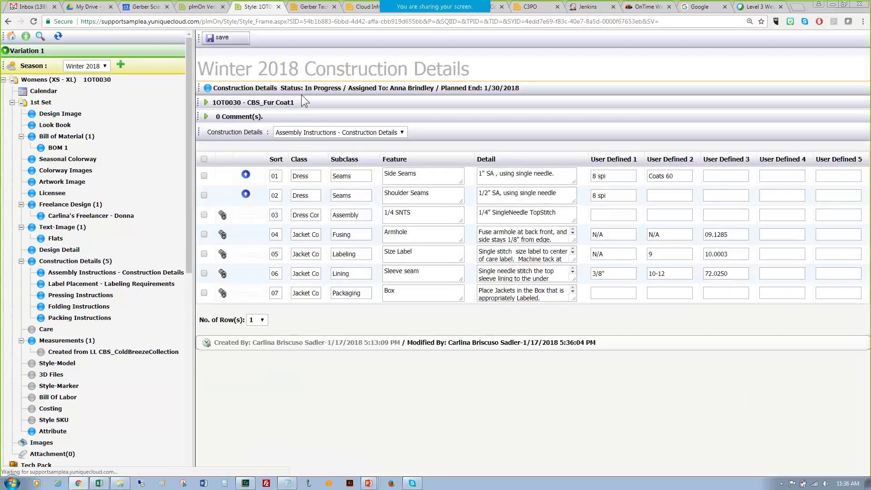
click(234, 42)
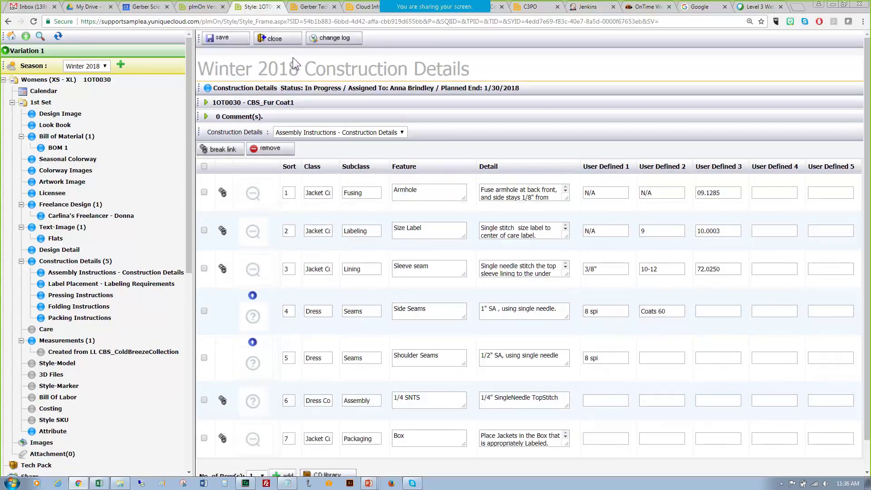
click(293, 43)
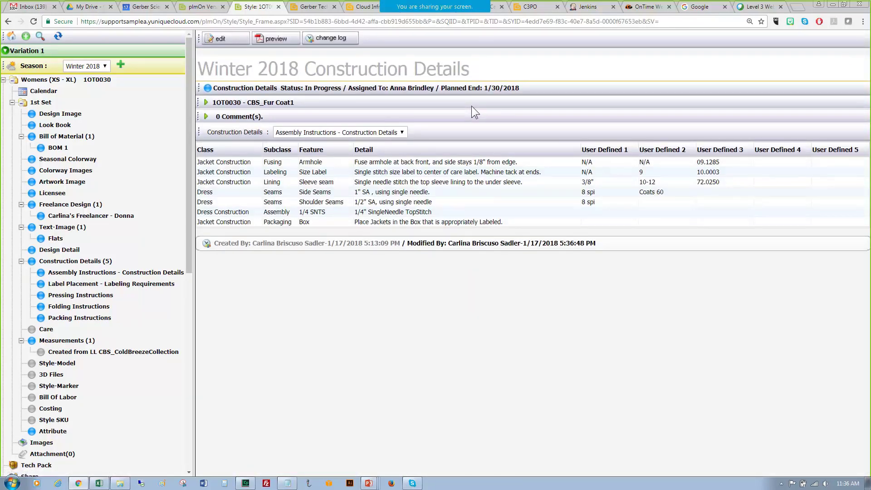
- Preview the style's construction details with the Construction Details (1x3) print layout
click(272, 38)
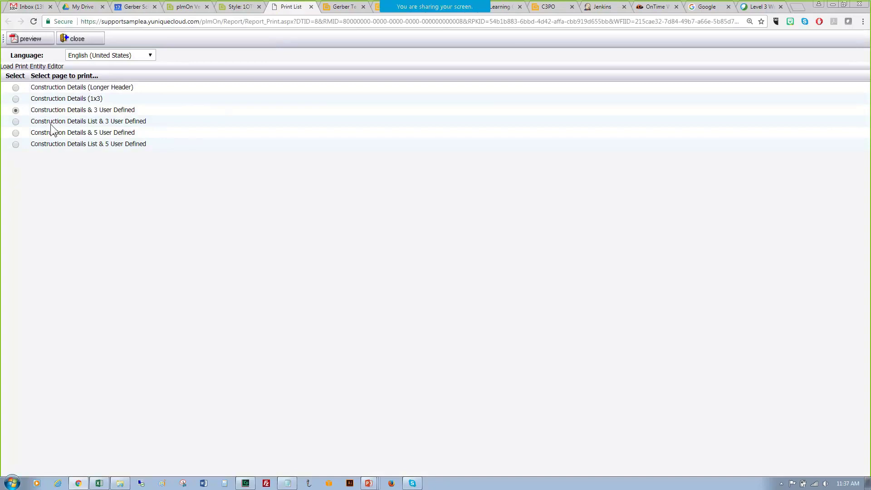
click(15, 98)
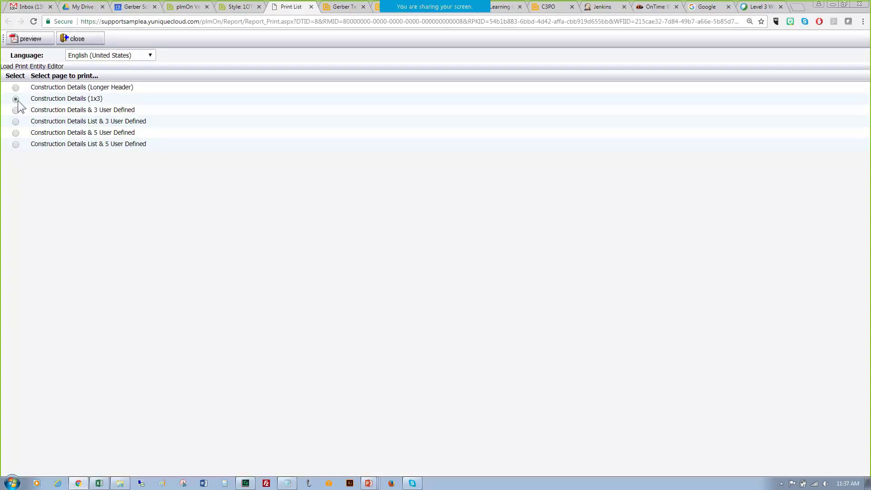
click(42, 38)
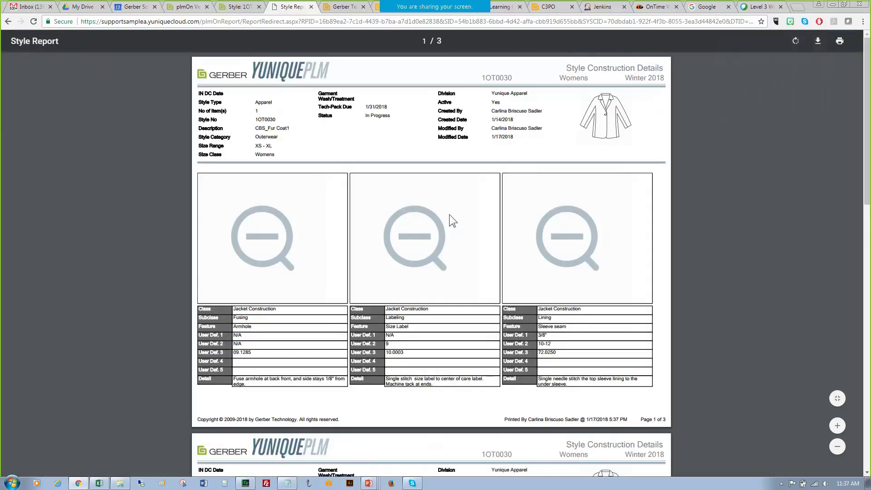
- Look through all pages of the Construction Details (1x3) style report, and close the report
scroll(318, 194, down, 5)
scroll(317, 194, down, 5)
scroll(372, 200, down, 5)
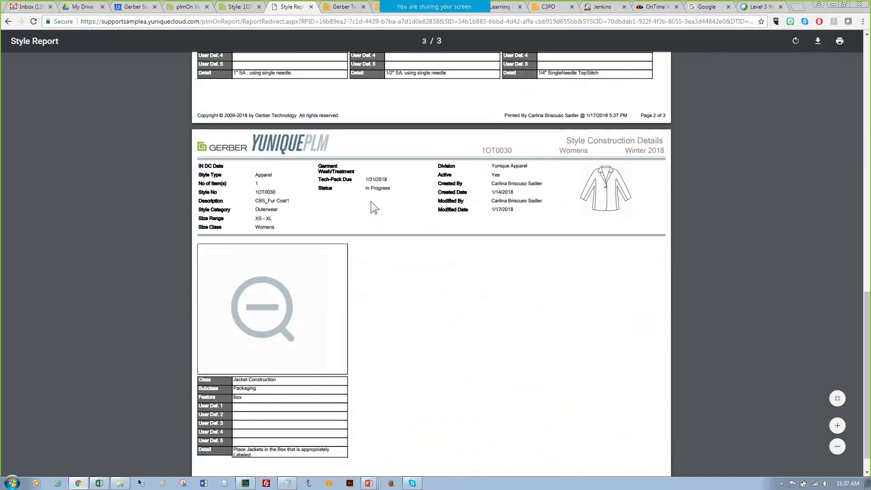
scroll(372, 201, up, 15)
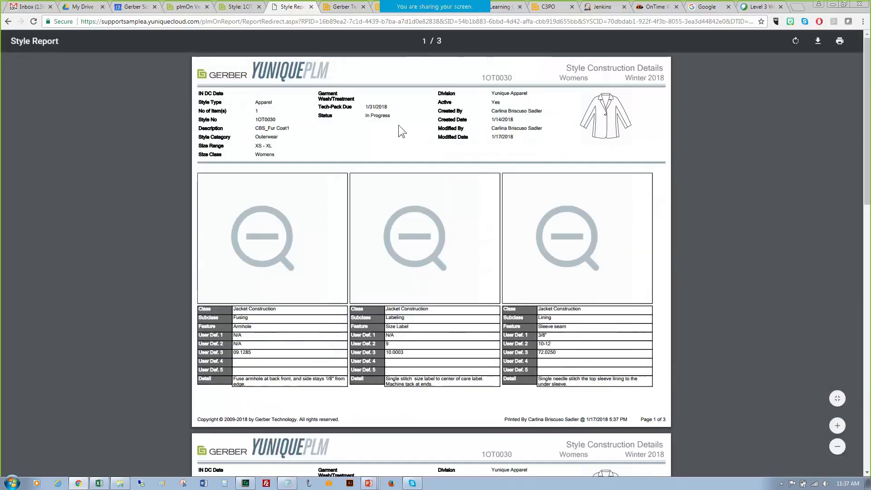
click(312, 6)
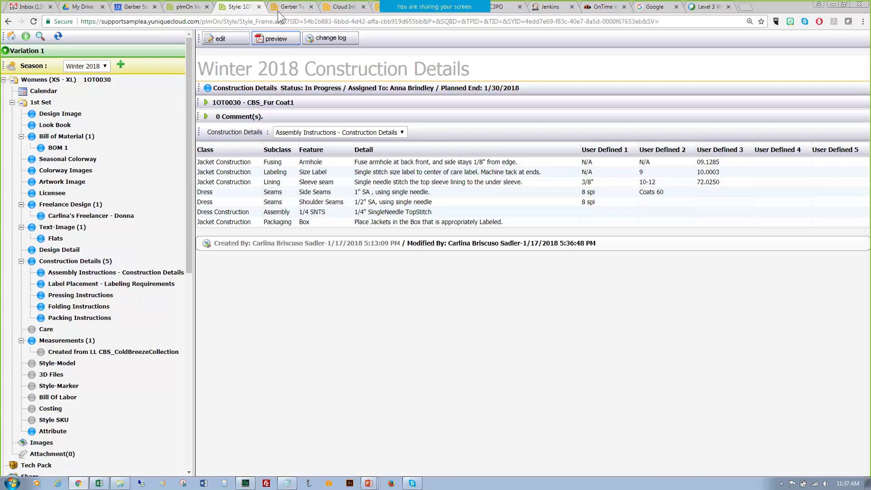
- Preview the style's construction details with the Construction Details List & 3 User Defined print layout, and close the report
click(284, 41)
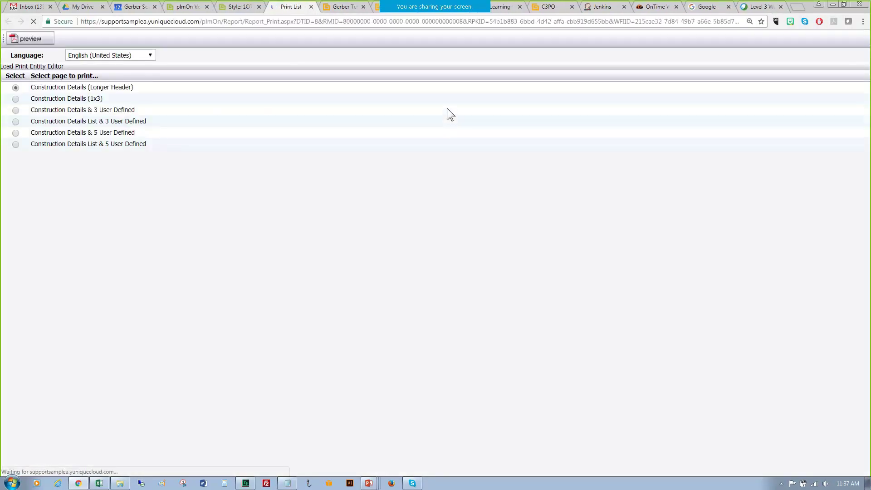
click(15, 122)
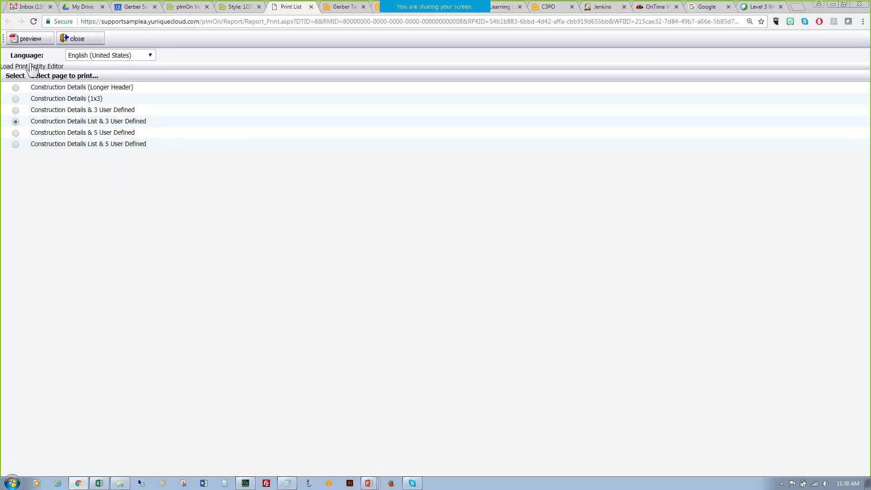
click(34, 40)
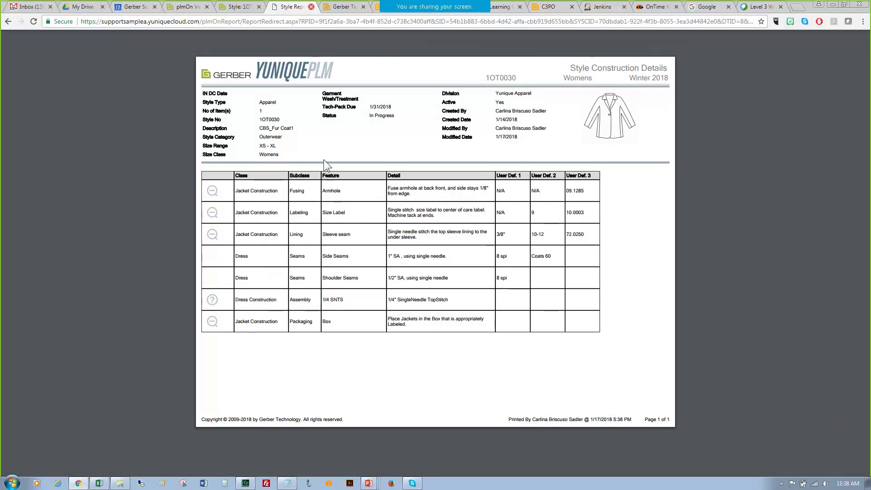
click(311, 6)
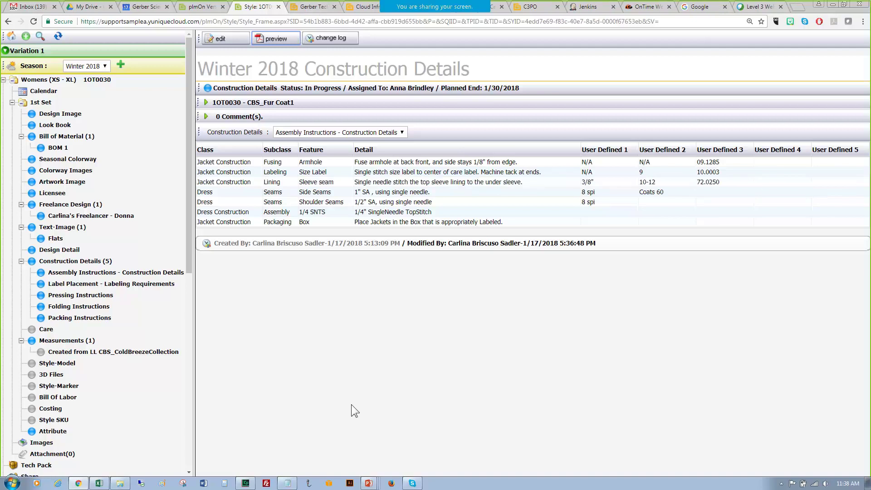
- Switch to the PLM Intermediate 203 - Construction Details presentation in PowerPoint and show the Assignments slide
click(365, 484)
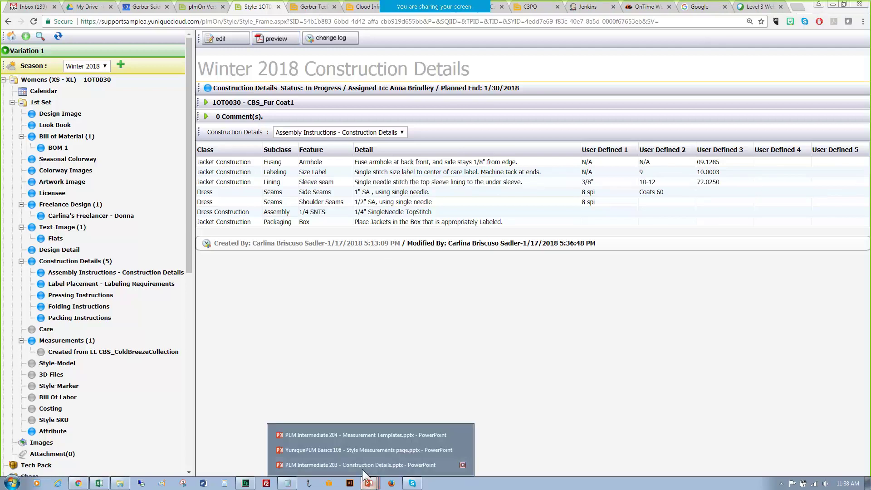
click(361, 465)
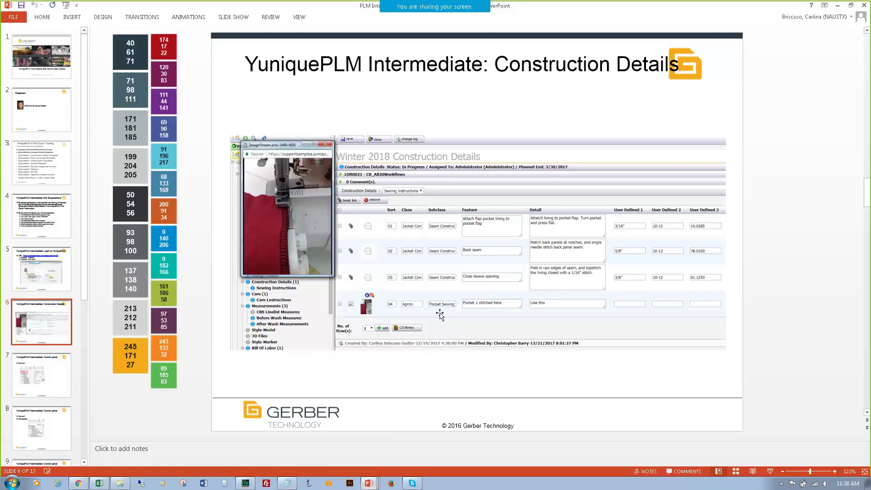
click(41, 388)
scroll(57, 351, down, 2)
click(34, 320)
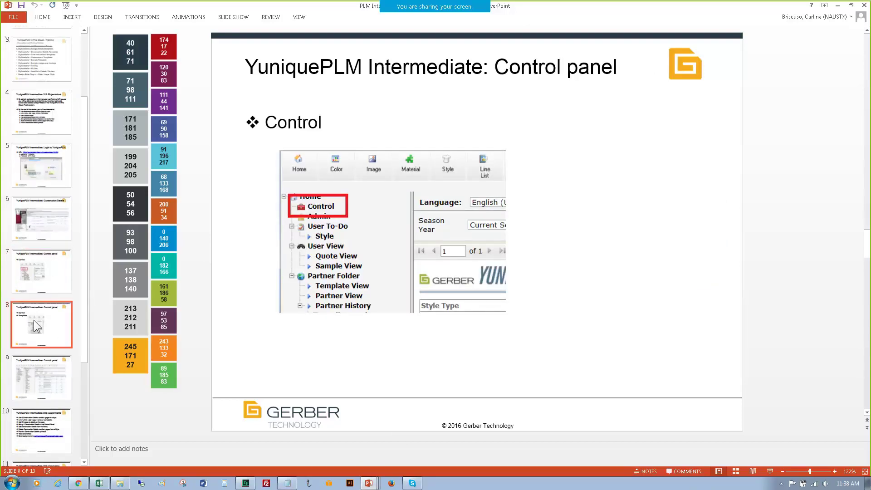
scroll(35, 350, down, 2)
click(37, 284)
click(31, 328)
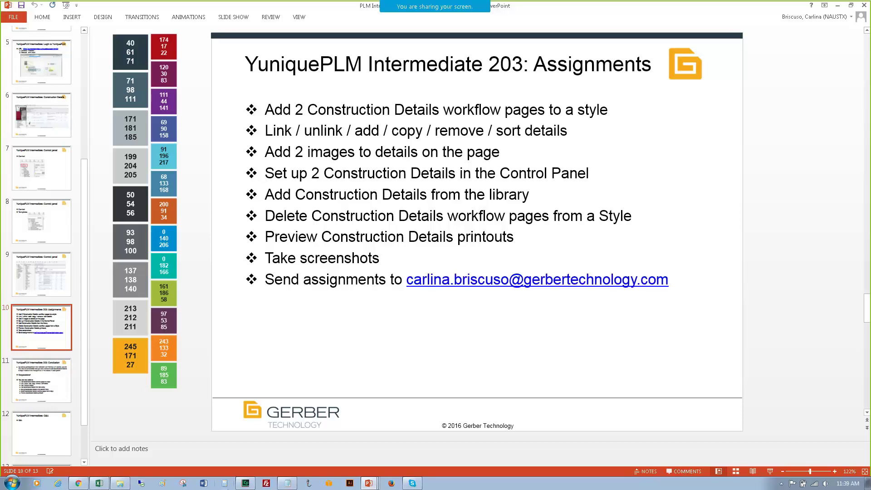
- Return to Chrome and remove the Label Placement, Pressing, Folding and Packing Instructions pages from the style's Construction Details
click(87, 483)
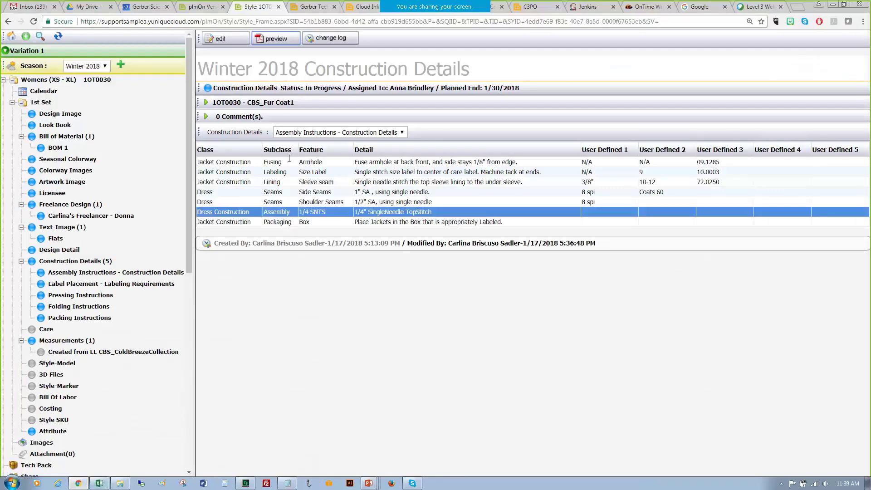
click(289, 185)
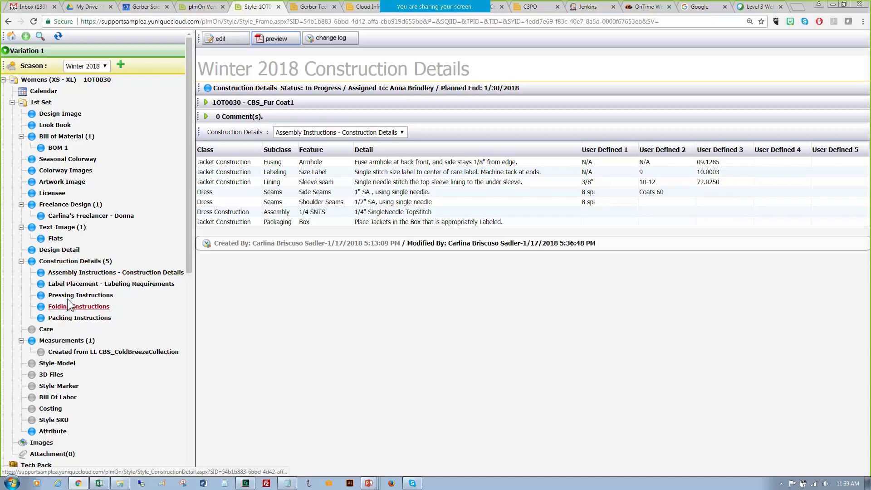
click(69, 264)
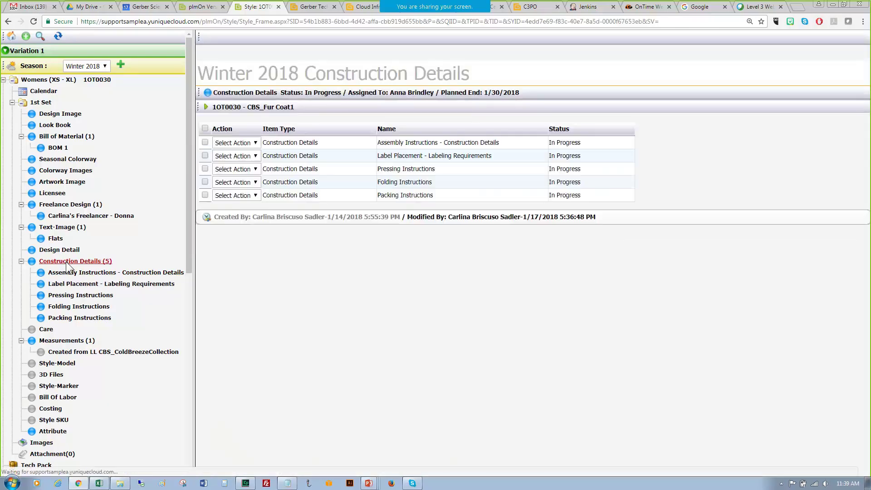
click(67, 265)
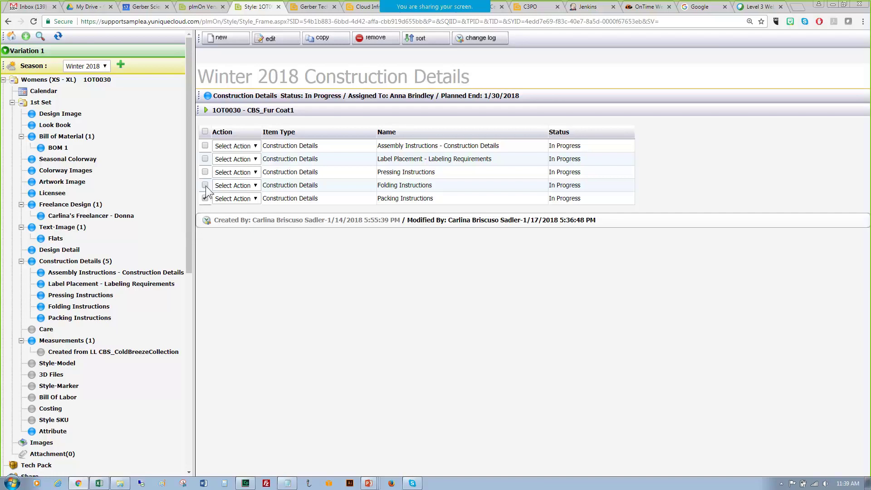
click(205, 172)
click(206, 159)
click(365, 39)
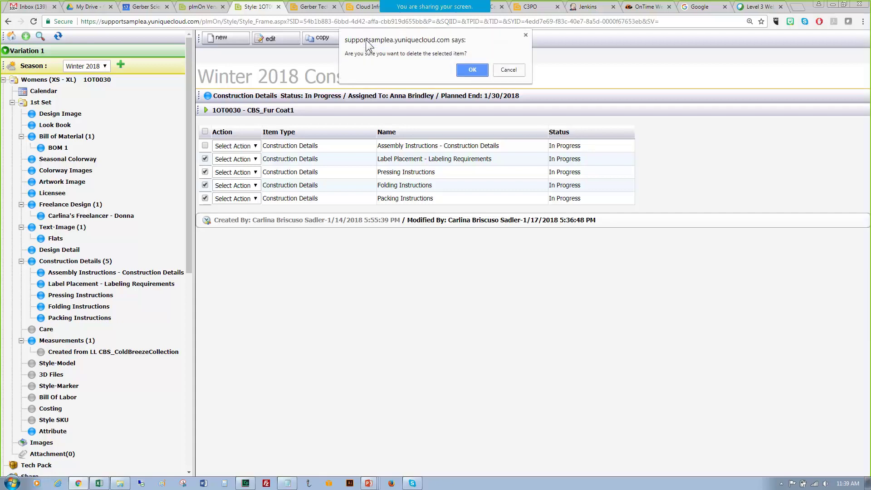
click(476, 67)
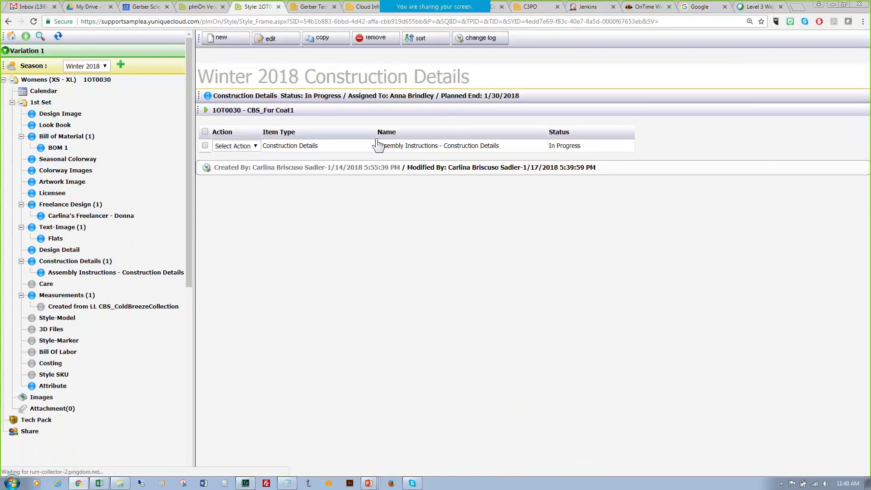
- Copy the Folding Instructions and Sewing Instructions pages from style 1DR0018 CBS_All20Workflows into the CBS_Fur Coat1 style
click(327, 40)
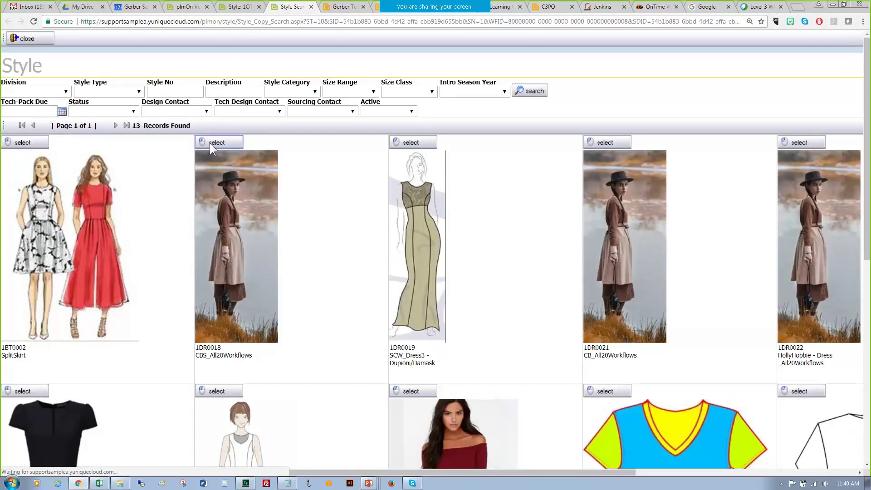
click(210, 143)
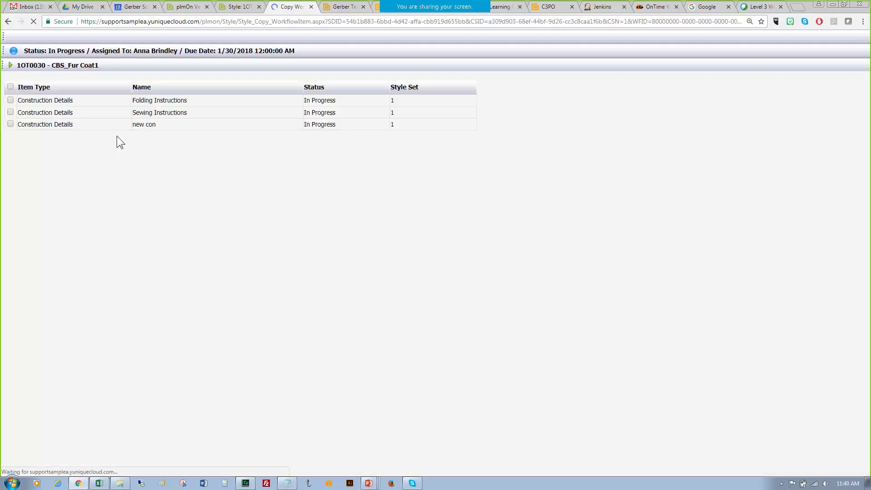
click(10, 105)
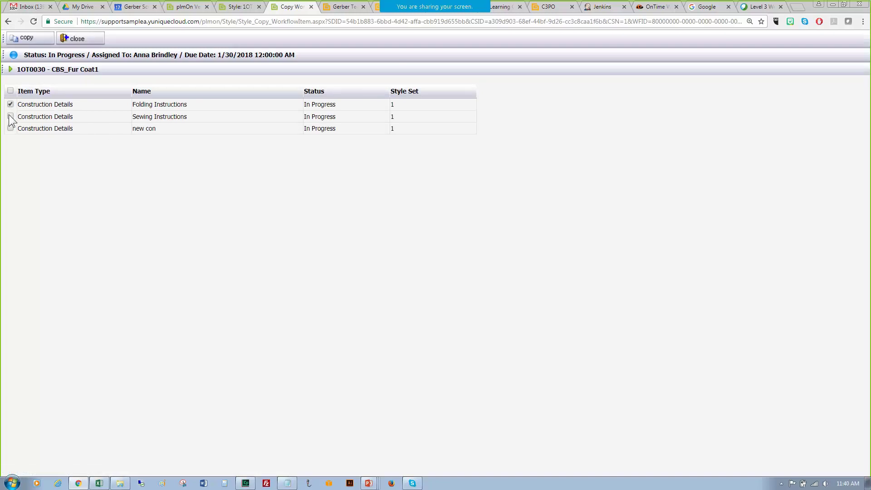
click(19, 38)
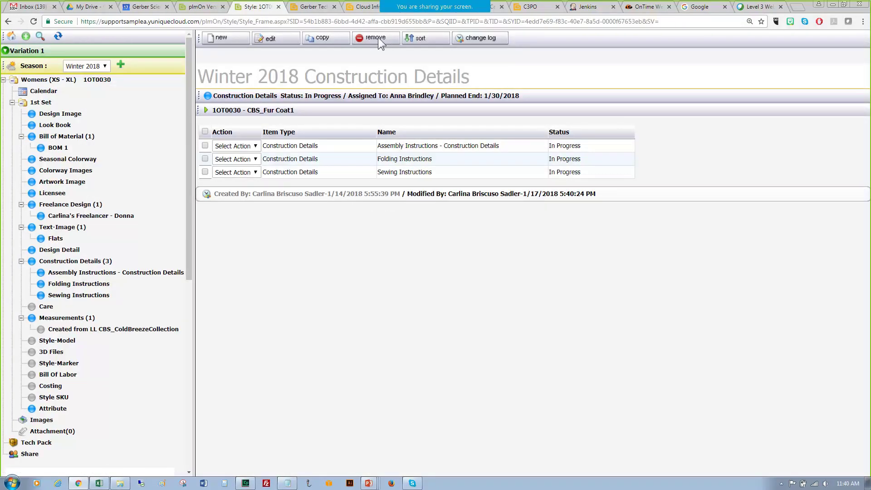
- Sort the style's construction details pages so Sewing Instructions comes first, and save the order
click(429, 37)
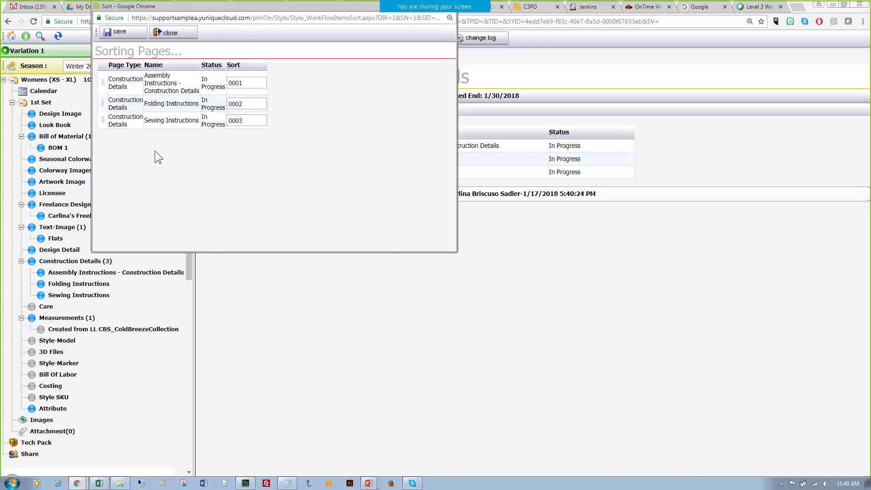
drag(103, 121, 110, 84)
click(121, 32)
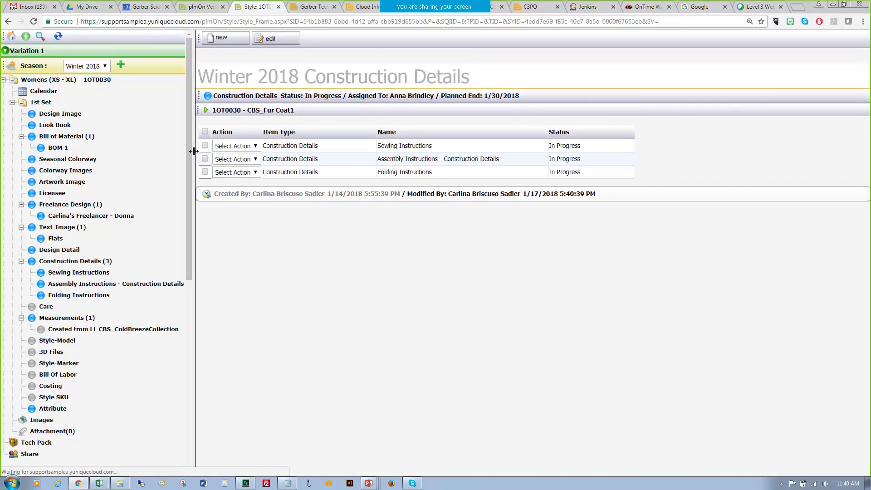
- Remove the Assembly Instructions - Construction Details page from the style, confirming the deletion
click(205, 159)
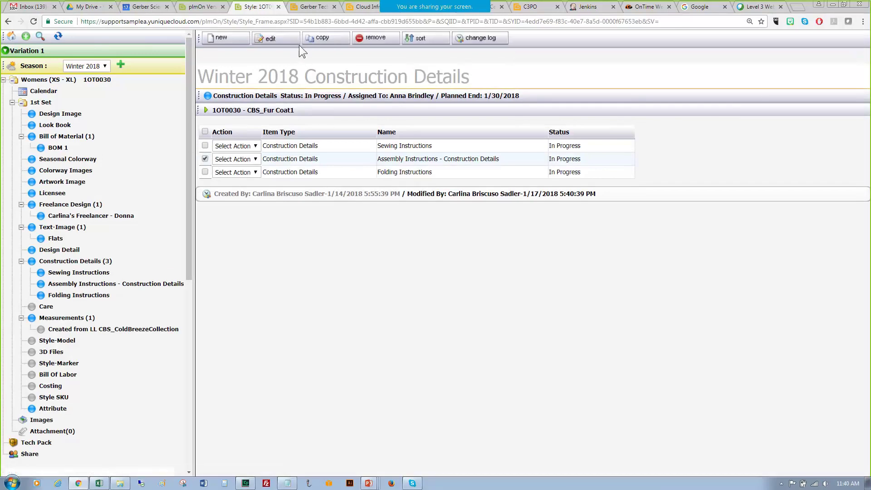
click(372, 42)
click(467, 70)
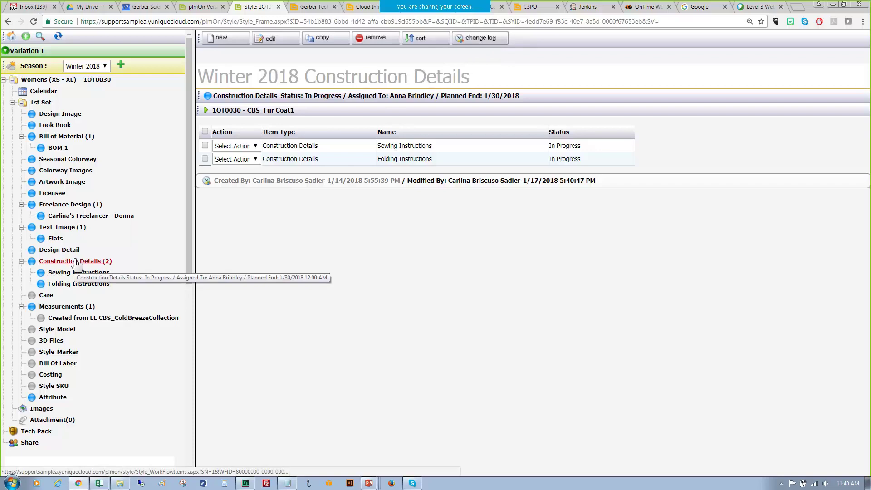
- Check the Assignments slide of the Construction Details presentation in PowerPoint, and switch back to Chrome
mouse_move(367, 483)
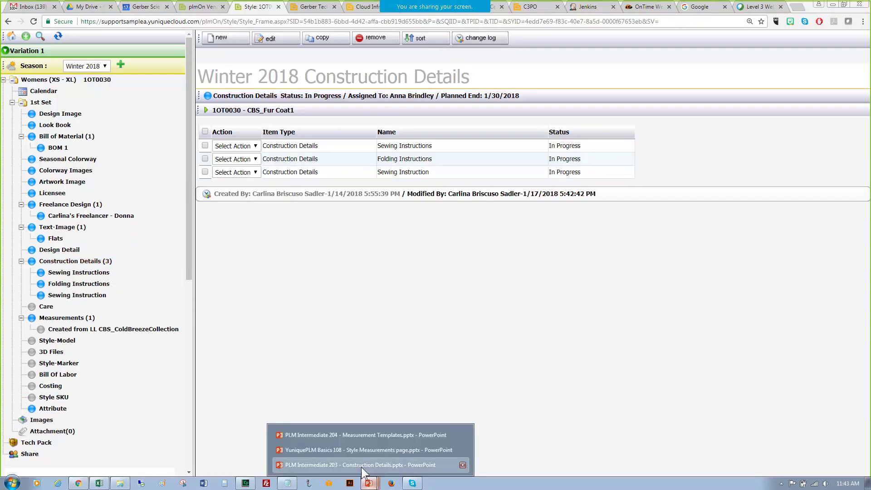
click(362, 465)
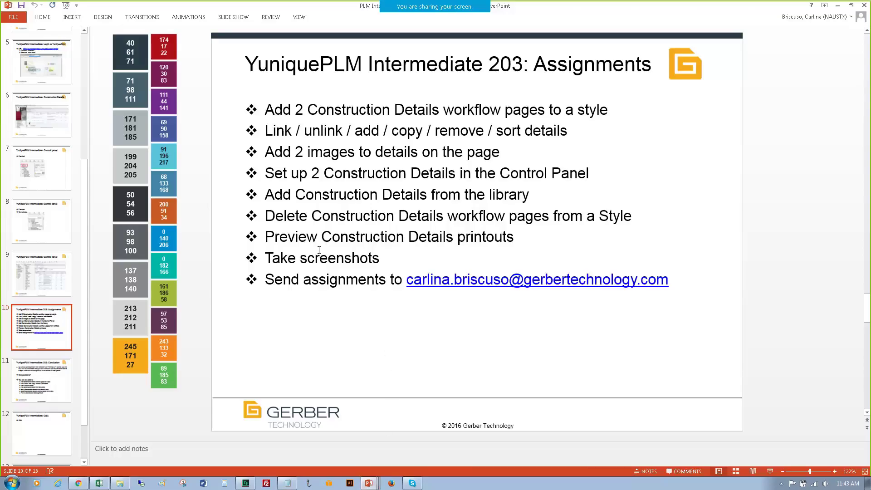
key(alt+Tab)
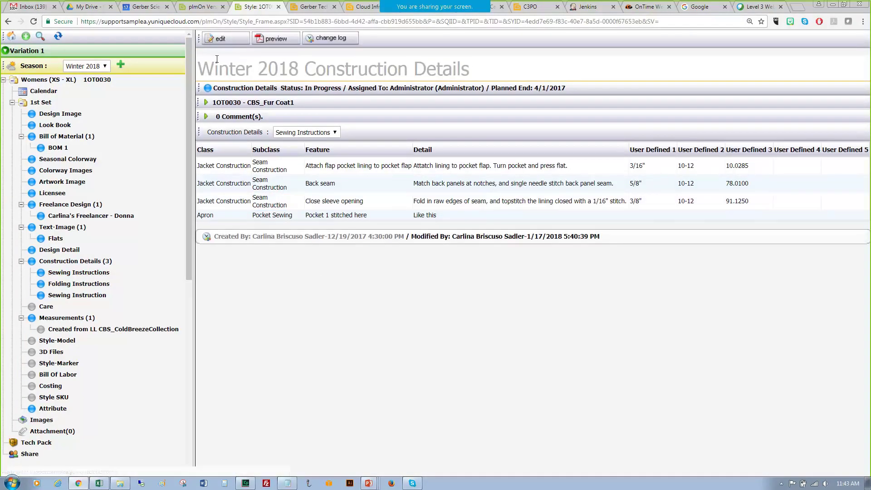
- Start editing the Sewing Instructions page and try to change the Subclass and Feature text of the first linked detail
click(219, 40)
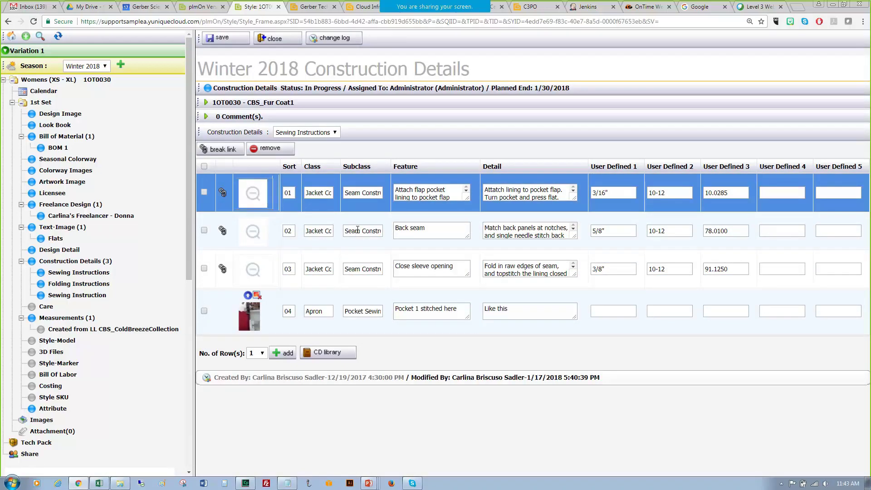
click(359, 226)
key(Down)
key(Down)
key(Down)
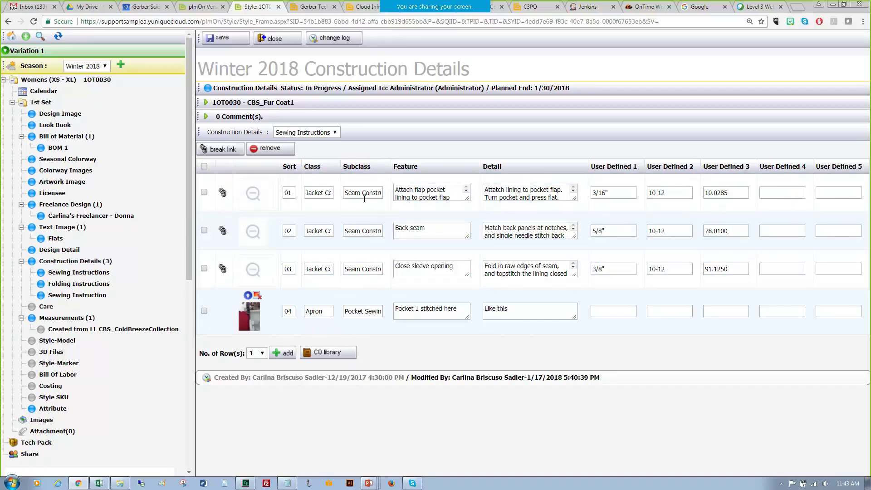
click(364, 196)
click(376, 192)
click(447, 195)
drag(447, 195, 415, 186)
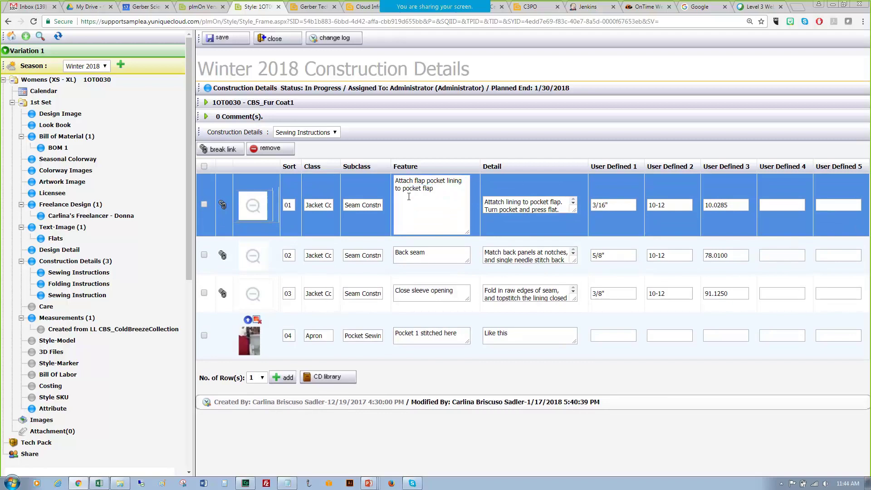
- Break the library link of the "Attach flap pocket lining to pocket flap" detail, confirming the unlinking
click(214, 205)
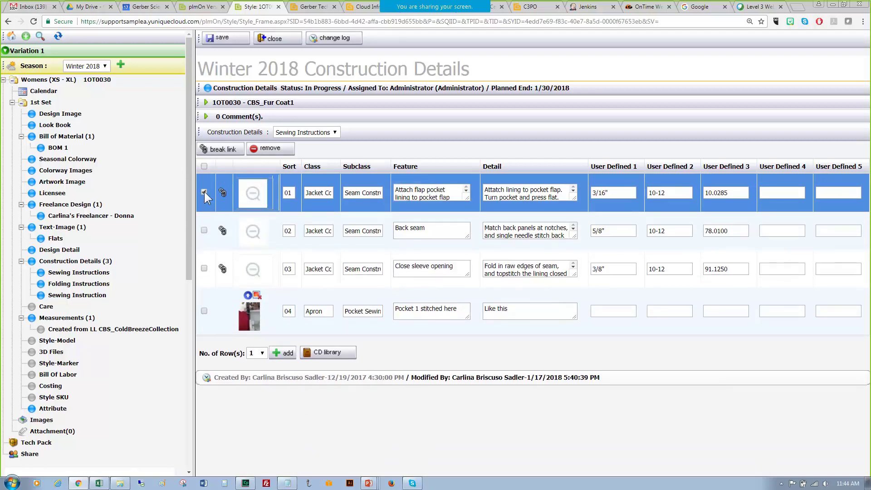
click(204, 192)
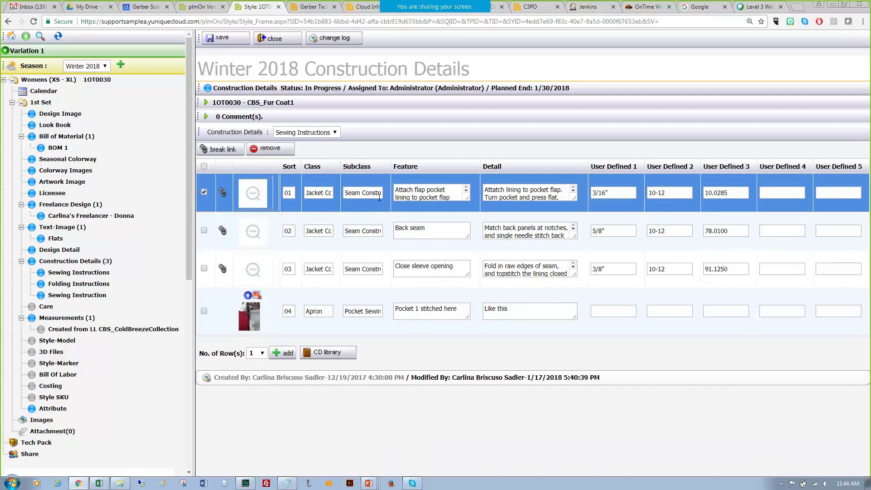
click(212, 153)
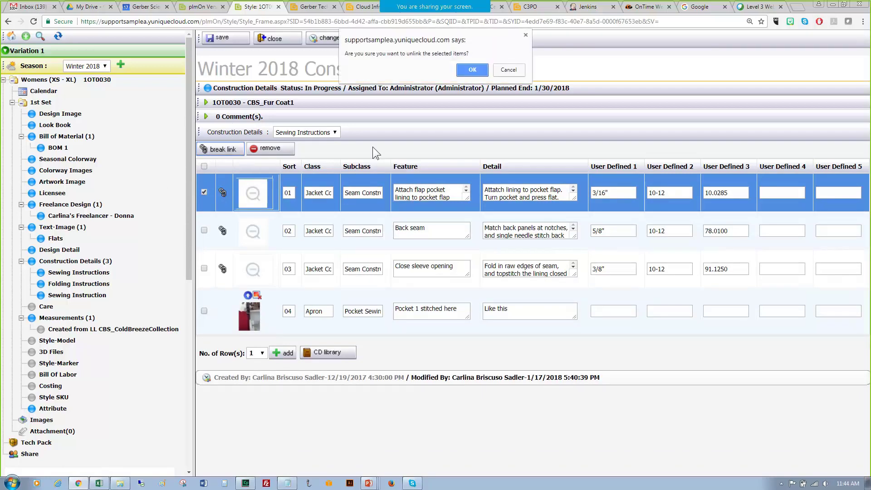
click(471, 68)
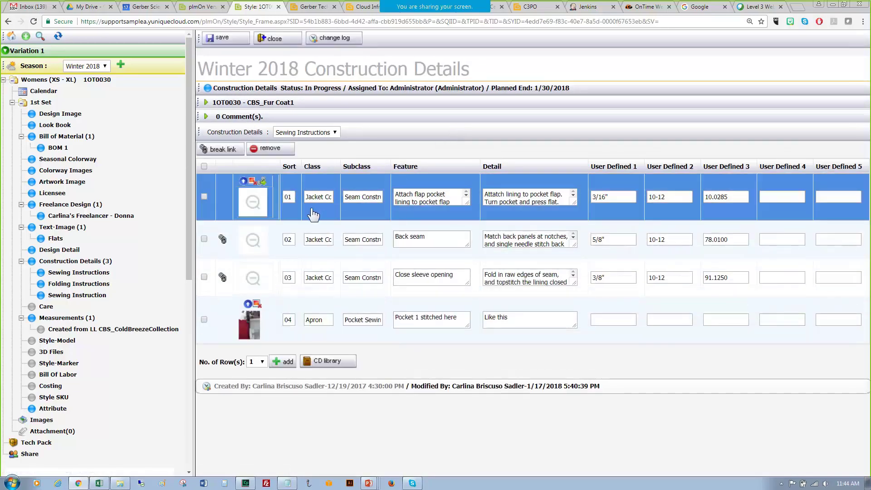
- Change the first detail's Feature to end with ", at 1 1/2".", append "At 1.5"" to its Detail text, and save the page
click(324, 198)
drag(467, 205, 469, 248)
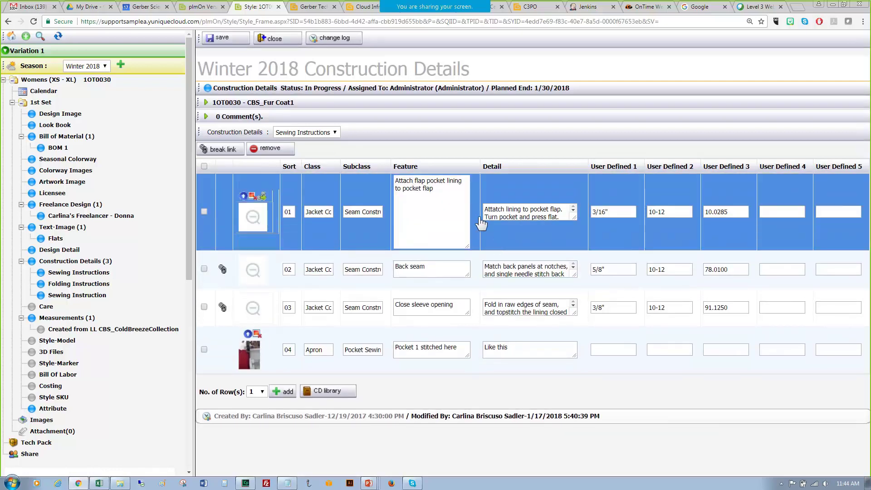
click(449, 189)
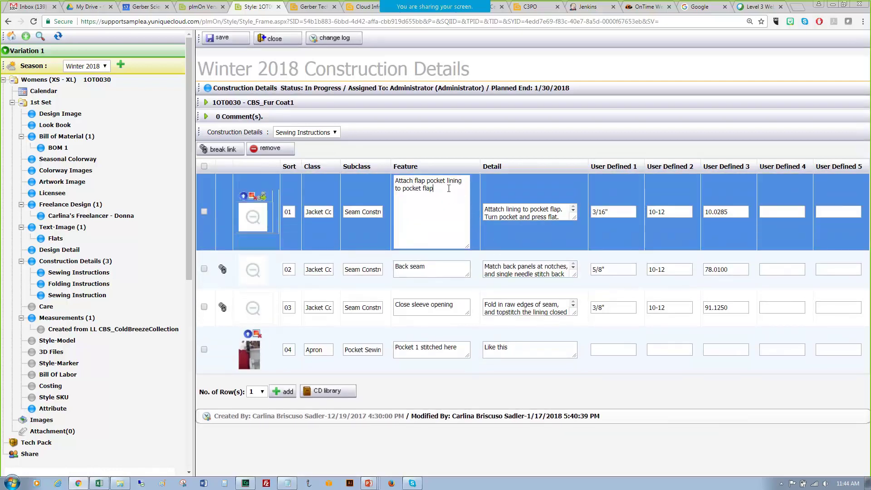
click(564, 217)
drag(574, 218, 673, 269)
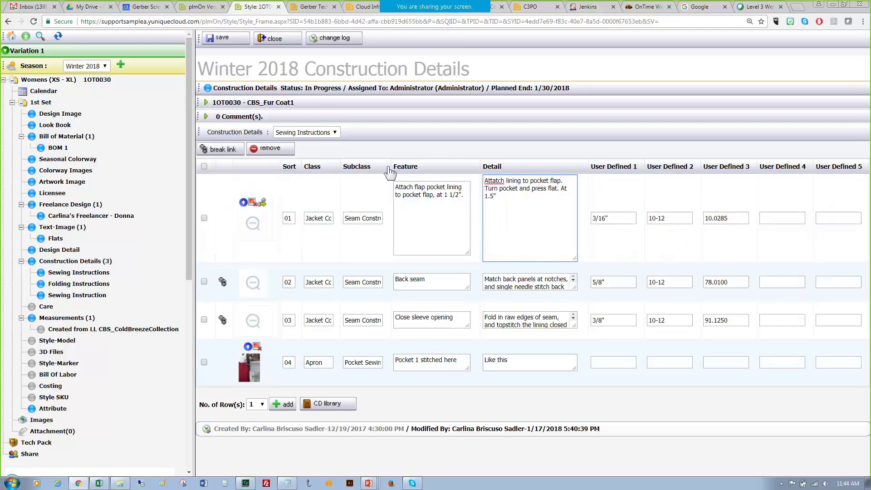
click(229, 40)
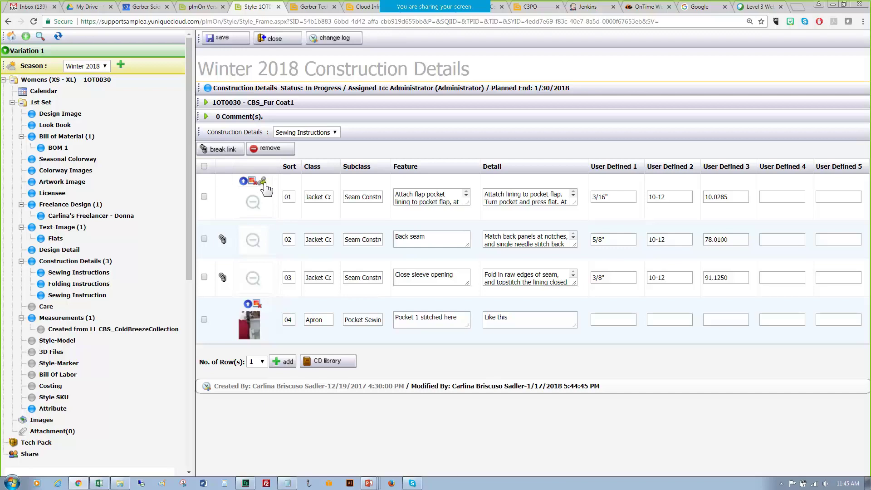
- Relink the edited pocket flap lining detail to its library template, confirming that its changes may be erased
click(430, 198)
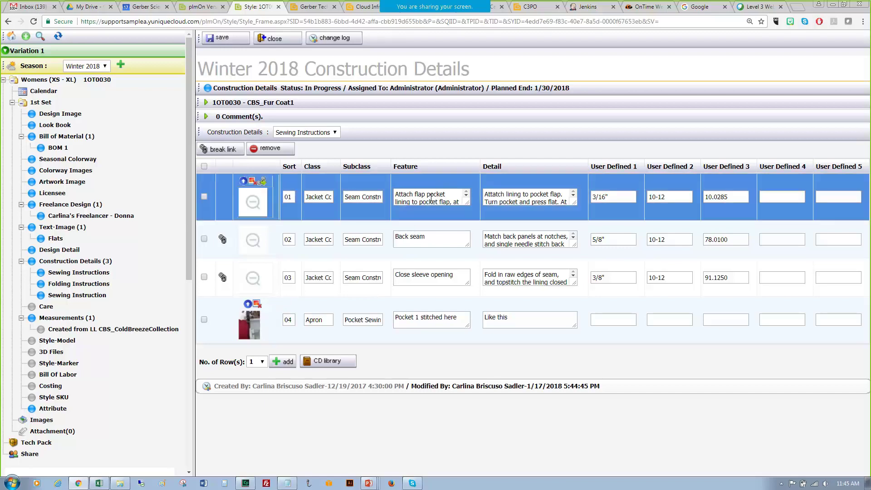
click(397, 201)
click(252, 175)
click(243, 183)
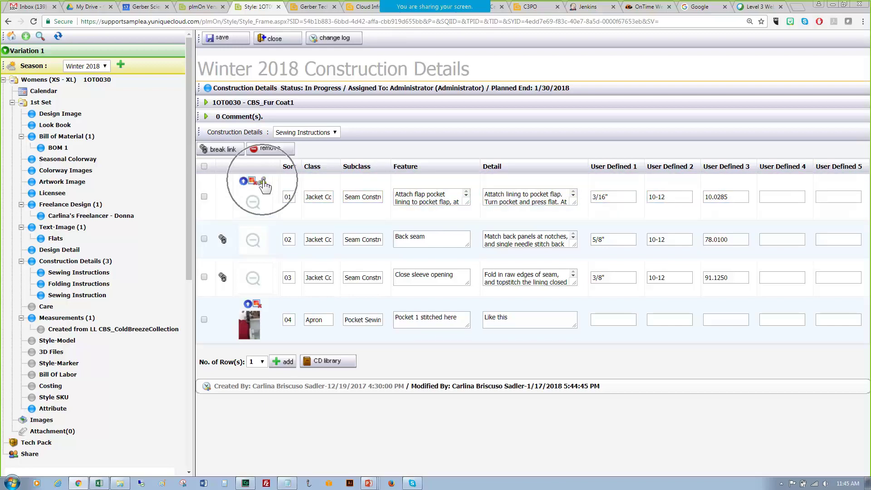
click(263, 182)
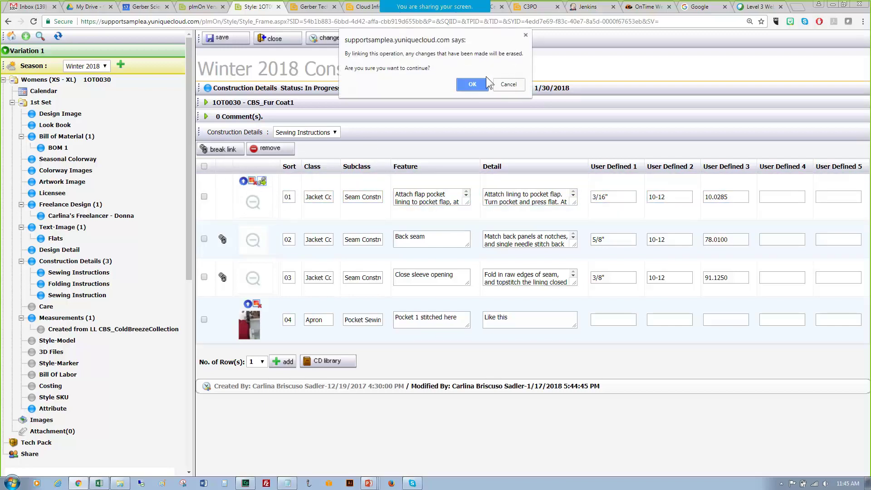
click(473, 84)
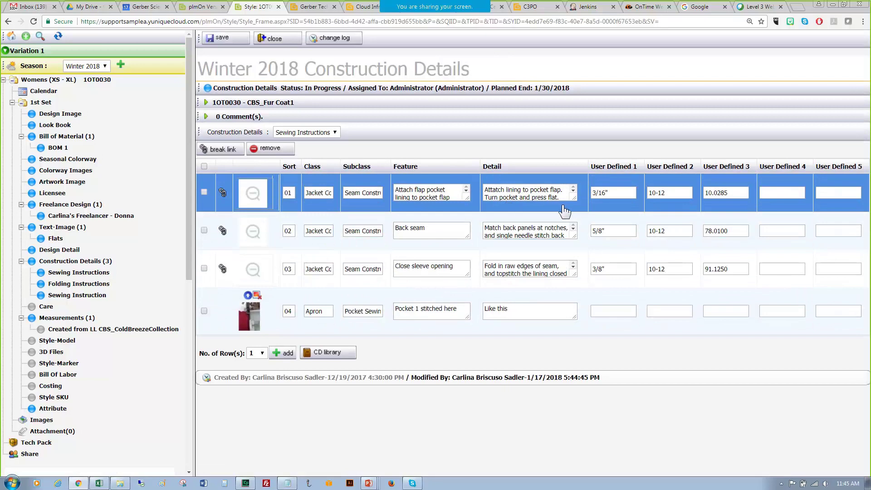
- Review the full Detail text of the relinked pocket flap lining detail, and switch to the Assignments slide in PowerPoint
drag(573, 198, 632, 229)
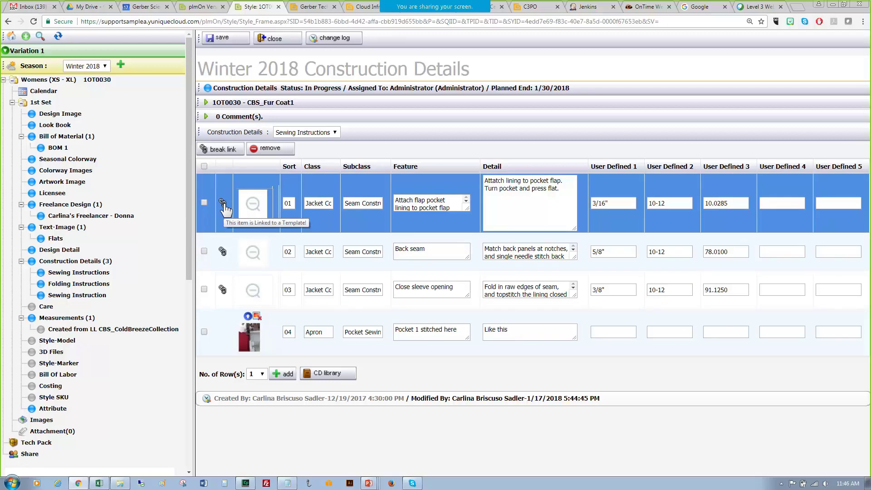
click(249, 337)
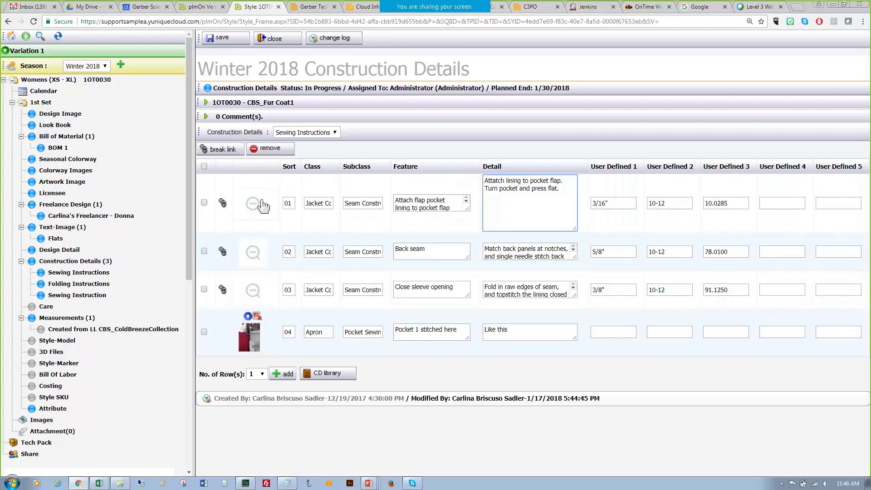
click(232, 153)
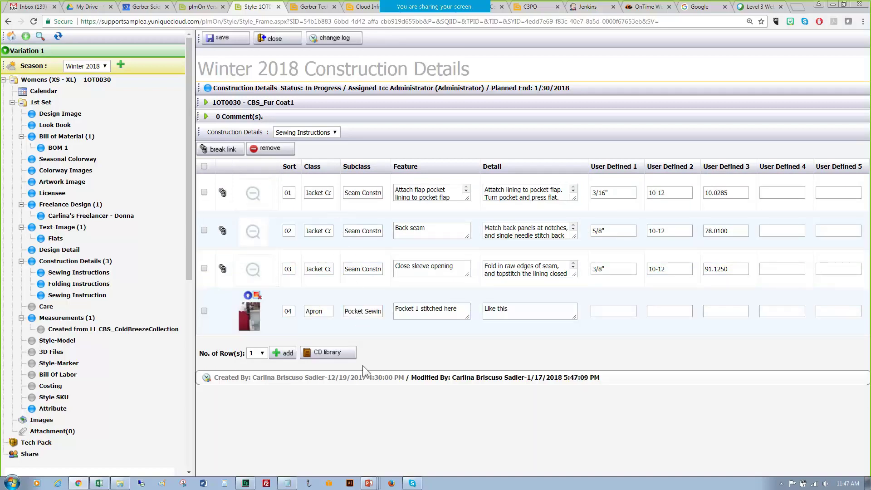
mouse_move(368, 483)
click(401, 426)
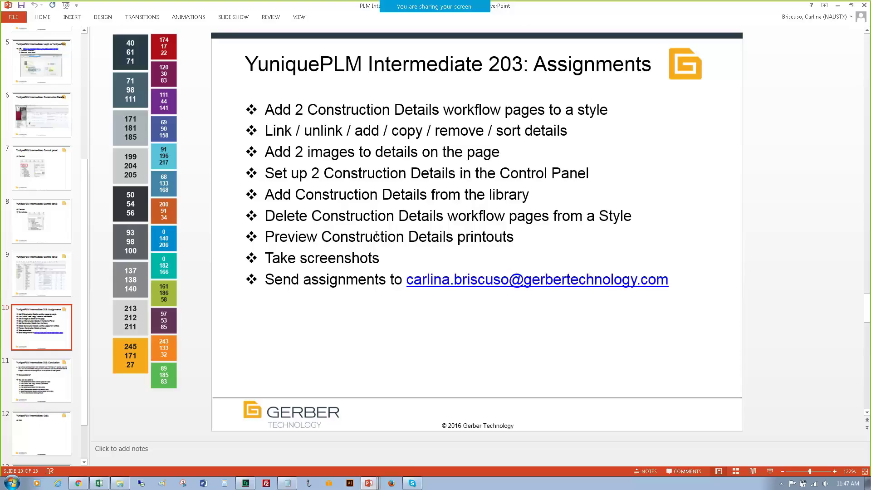